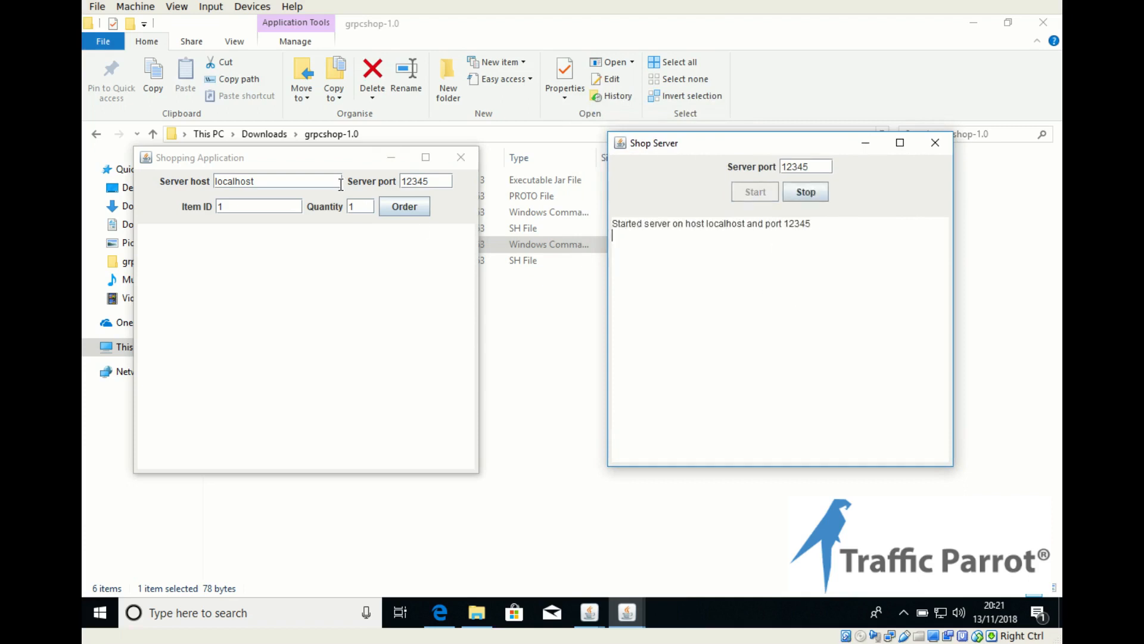
Step: In the Shopping Application, order item 1 with quantity 1, and order item 12 with quantity 10
click(314, 154)
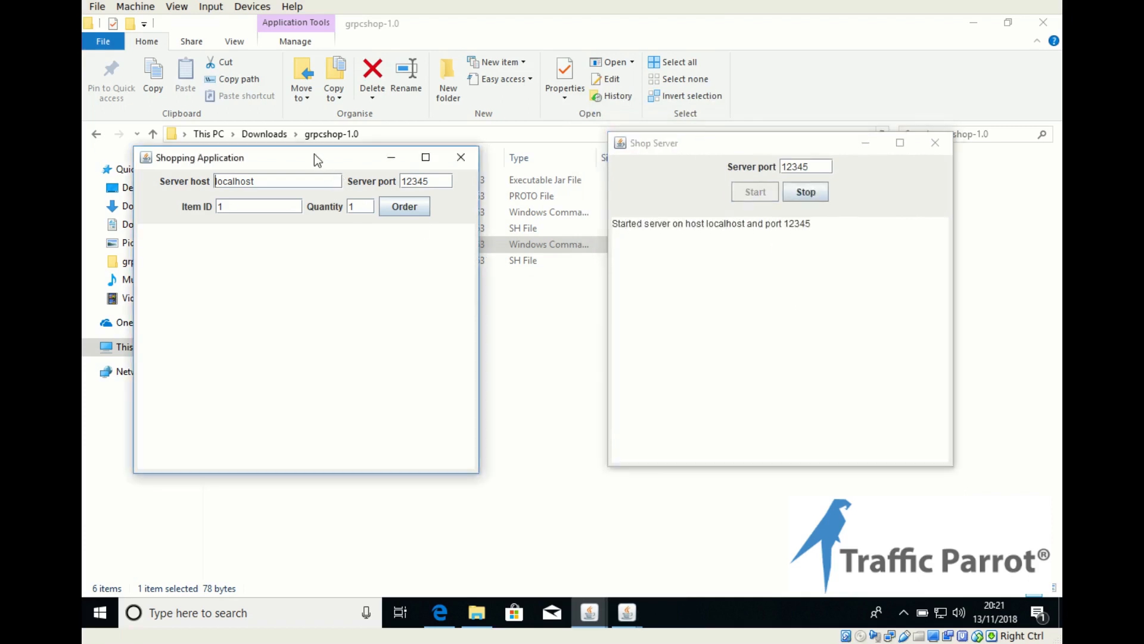
click(406, 206)
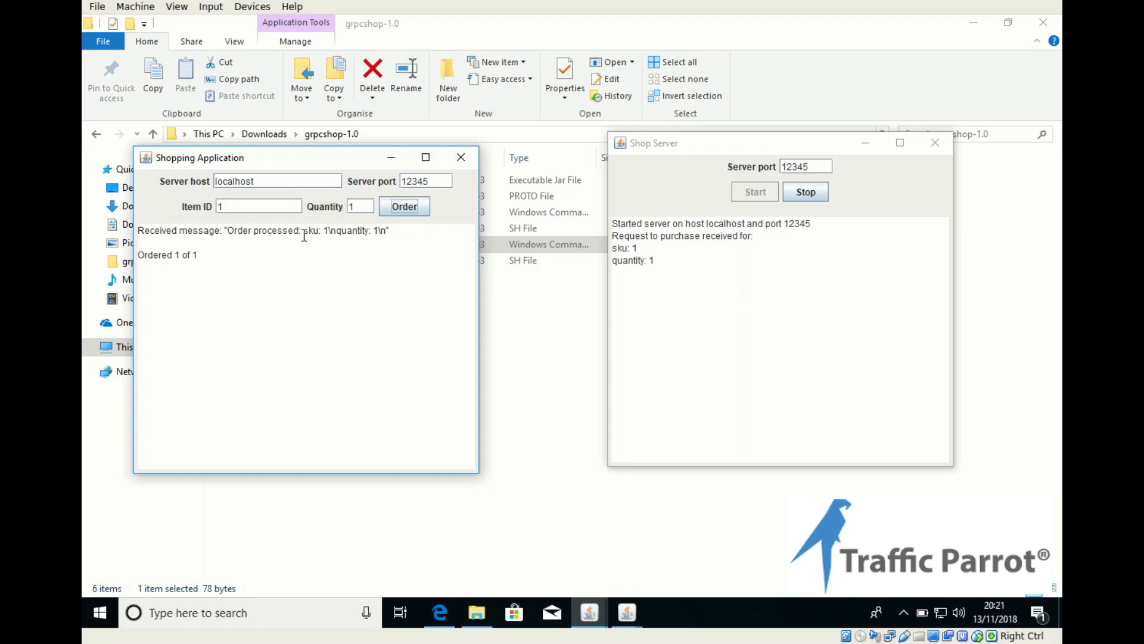
click(364, 206)
text(0)
click(395, 210)
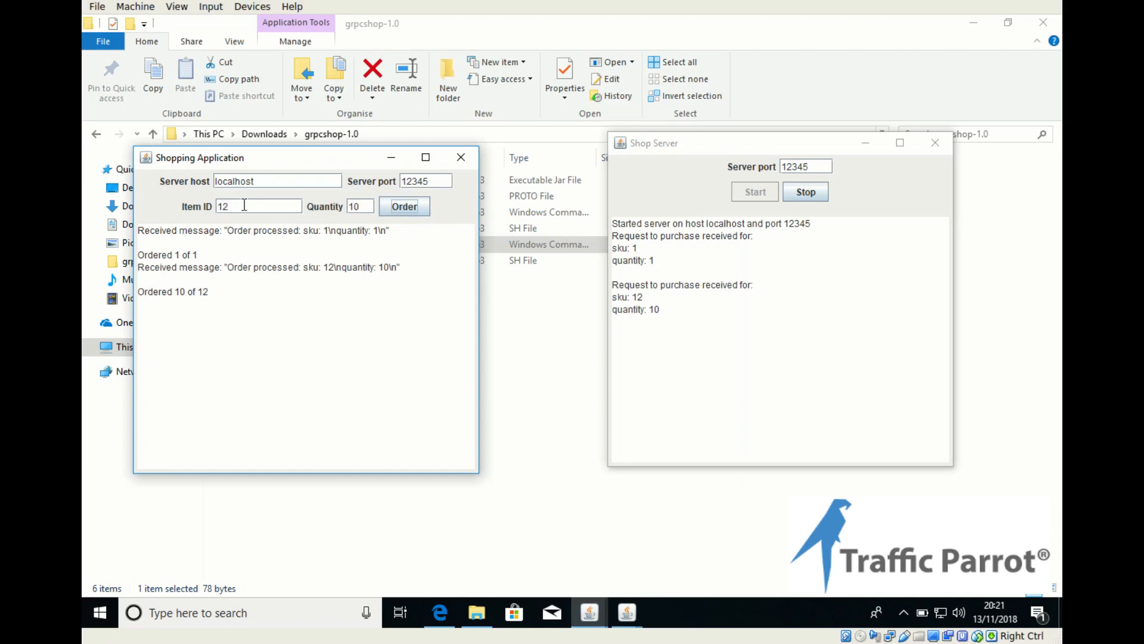
Step: Set the item ID and quantity back to 1 each and place another order
click(225, 205)
key(BackSpace)
click(364, 208)
key(BackSpace)
click(397, 207)
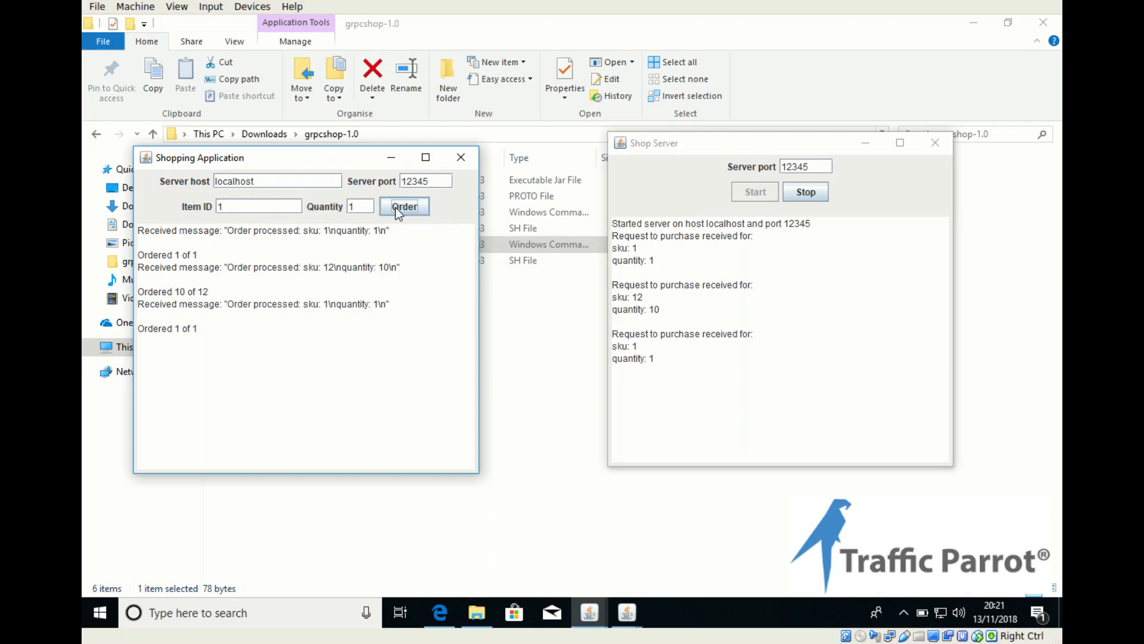
Step: Switch to Edge and review the documentation diagram on recording GRPC messages with provided proto files
click(441, 608)
scroll(702, 414, up, 4)
scroll(700, 421, down, 9)
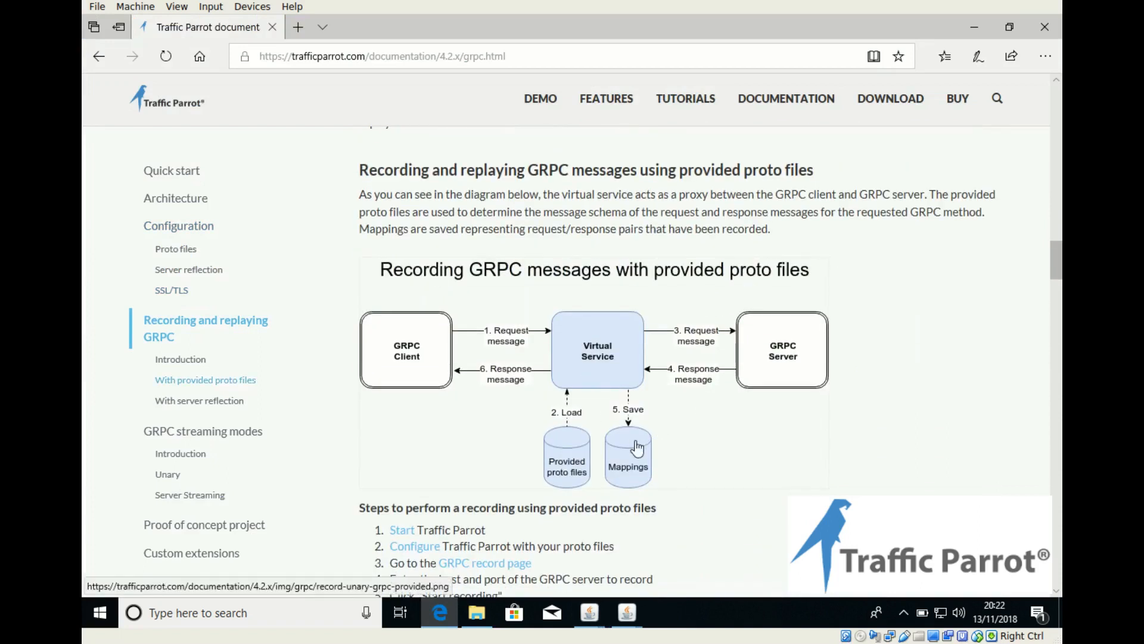
Step: Extract the trafficparrot-enterprise-release-4.2.8-bin archive in Downloads into a folder of the same name using 7-Zip
click(477, 612)
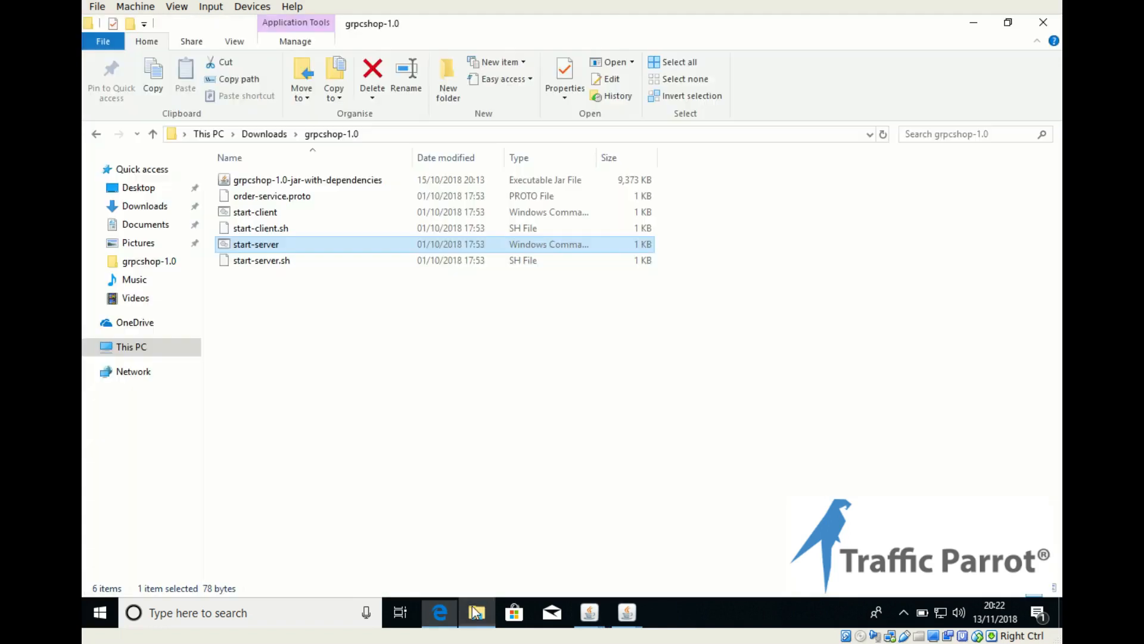
click(269, 135)
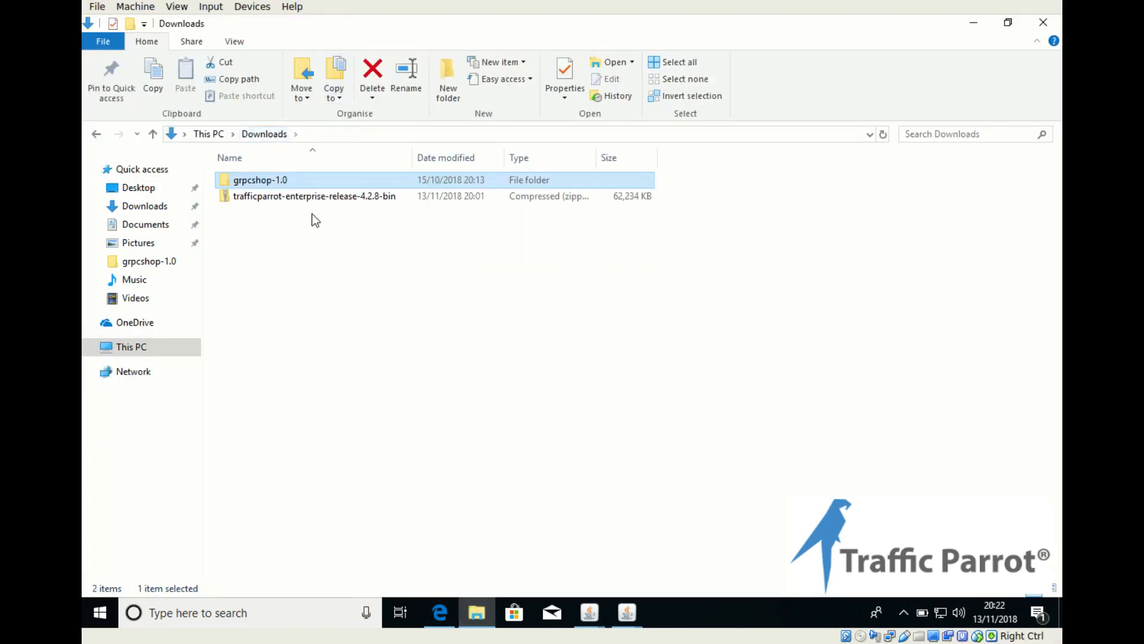
right_click(314, 202)
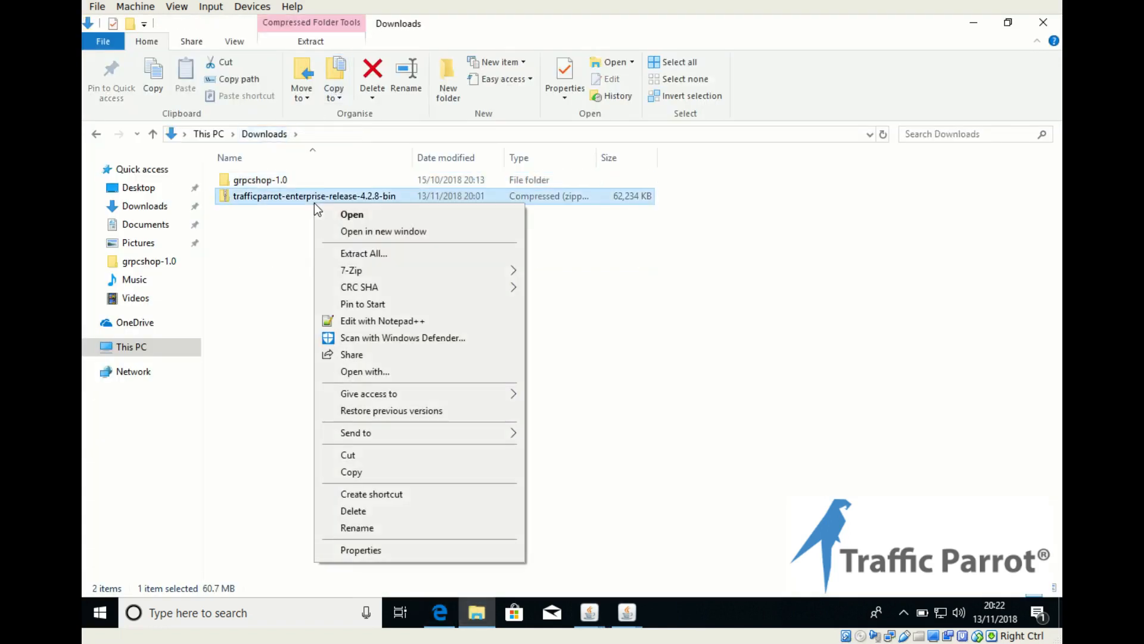
mouse_move(368, 265)
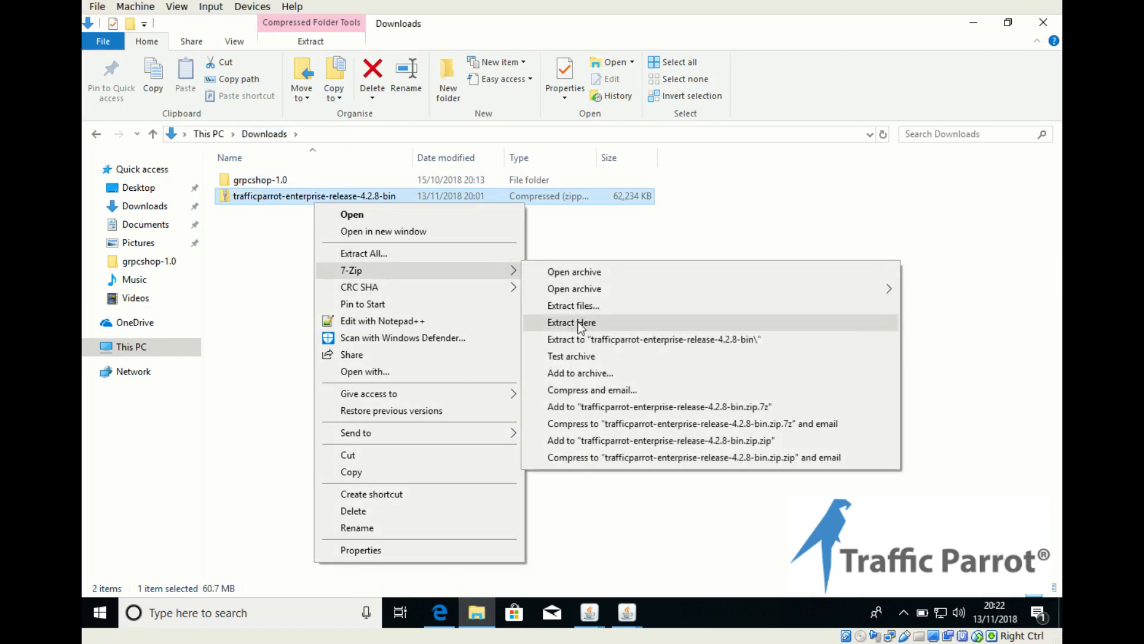
click(582, 338)
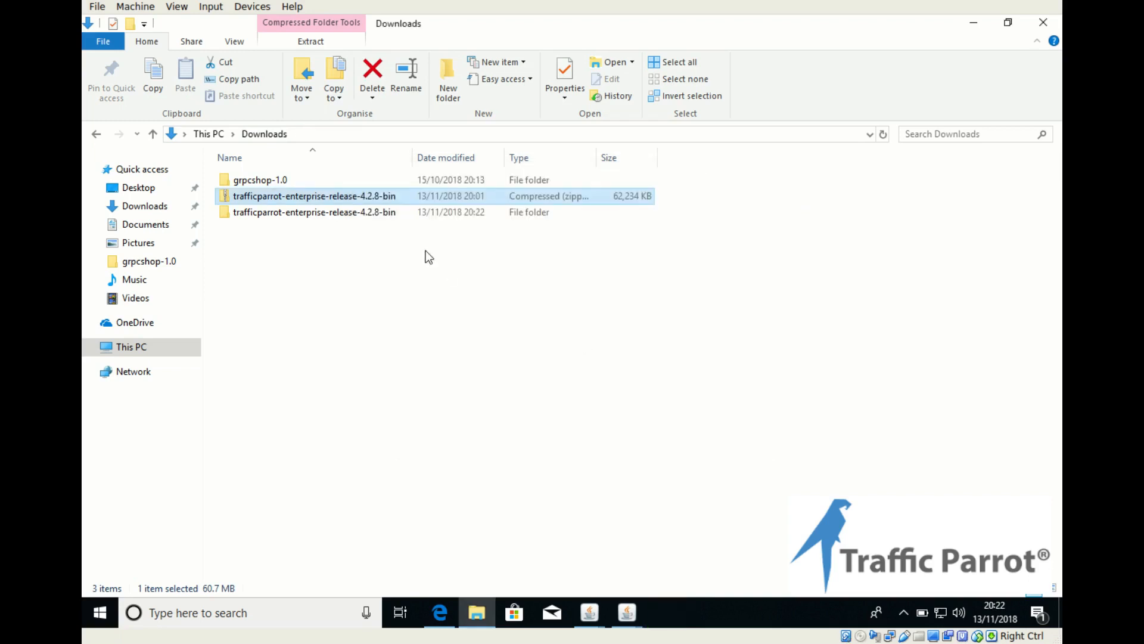
Step: Launch Traffic Parrot by running the start script in the extracted trafficparrot-enterprise-release-4.2.8 folder
double_click(329, 215)
double_click(308, 186)
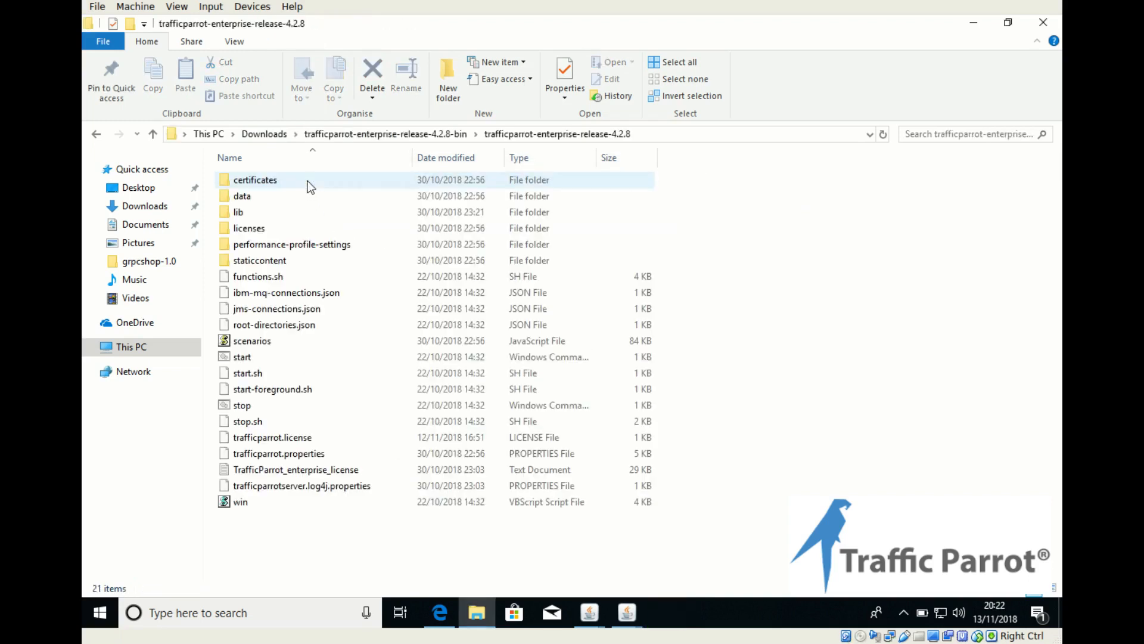
double_click(237, 358)
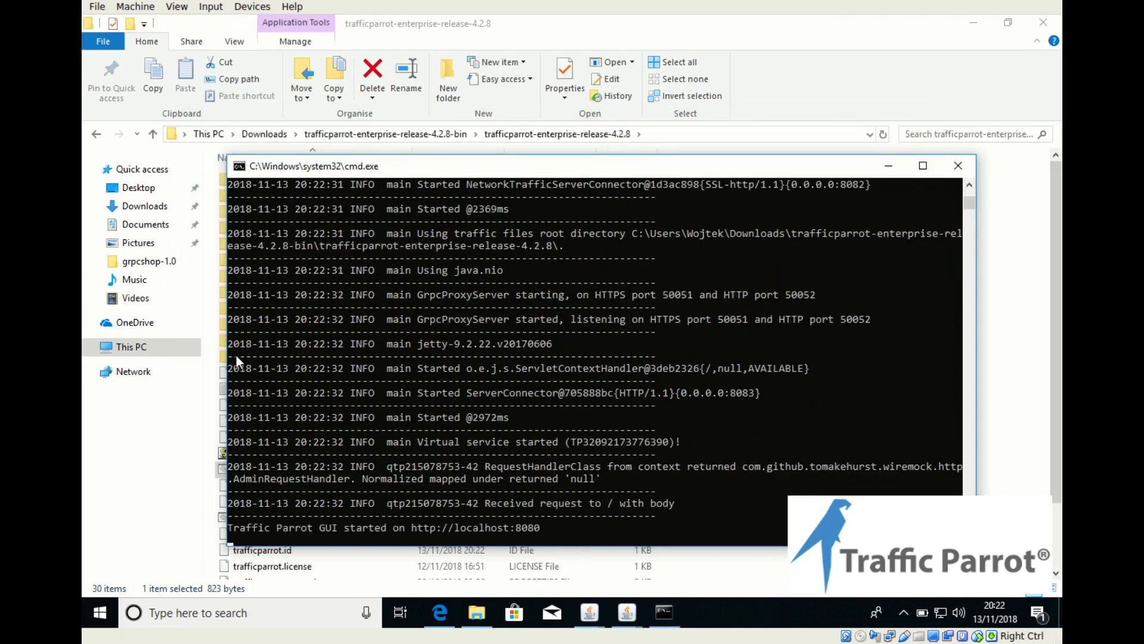
Step: Load localhost:8080 in a new Edge tab and open Traffic Parrot's GRPC recording page
click(442, 609)
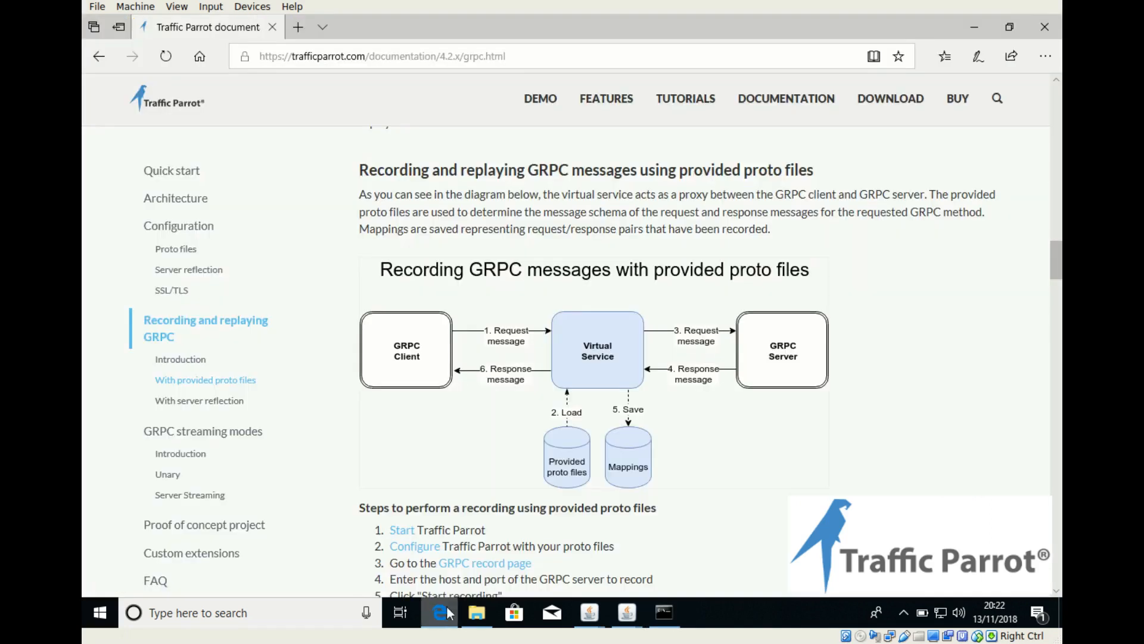
click(464, 428)
text(loca)
key(Return)
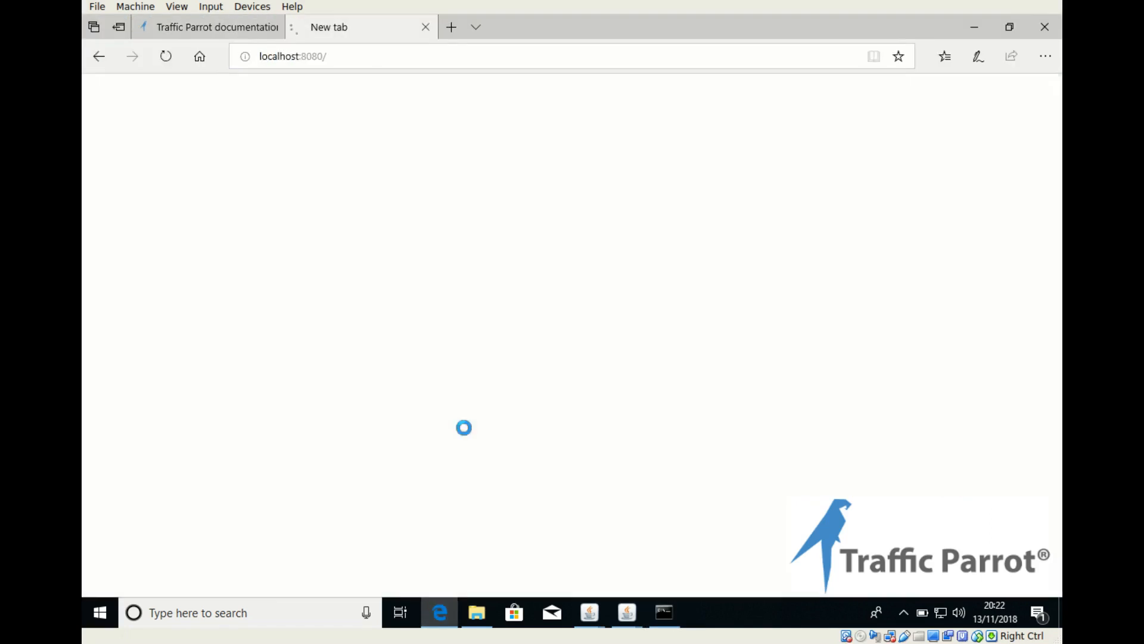
click(415, 97)
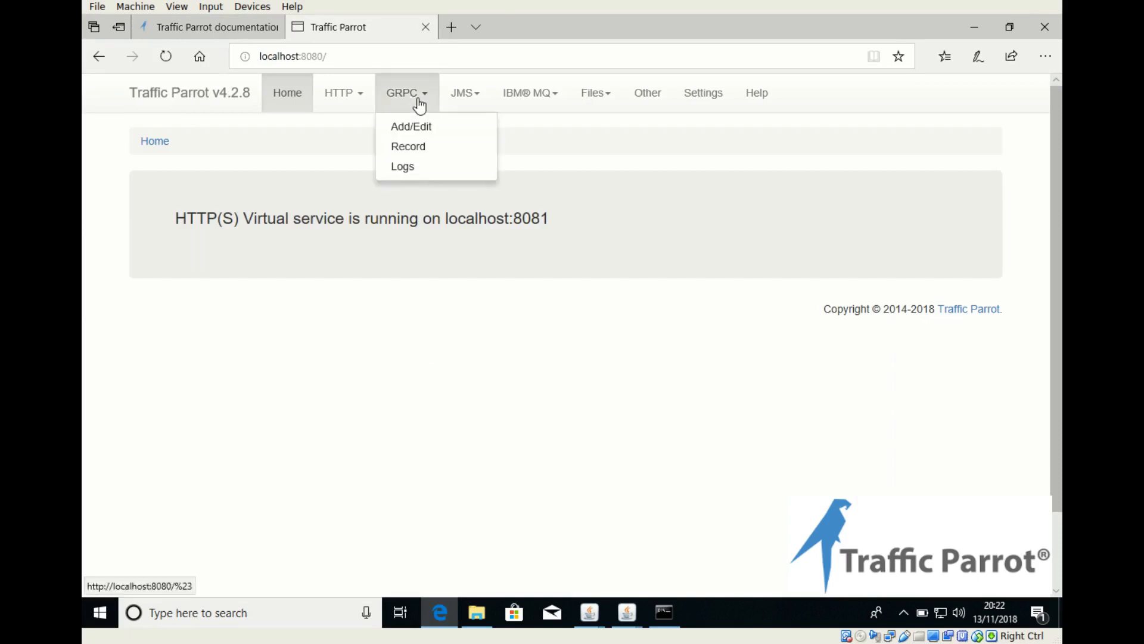
click(417, 147)
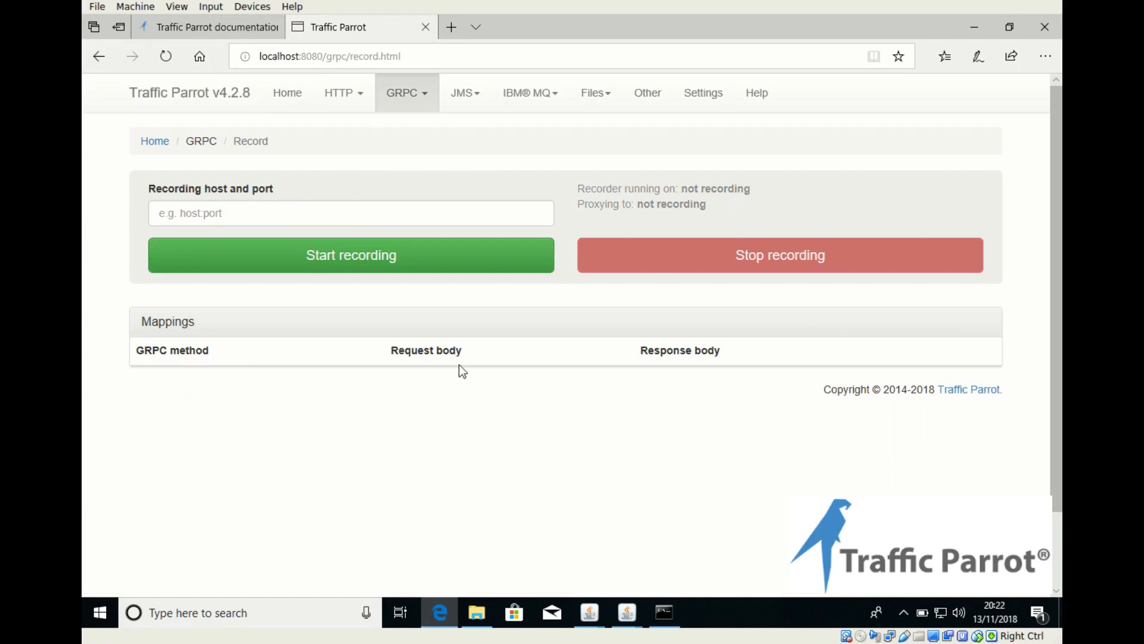
Step: Check the Shop Server's port, enter localhost:12345 as the recording host and port, and start recording
mouse_move(629, 608)
click(677, 561)
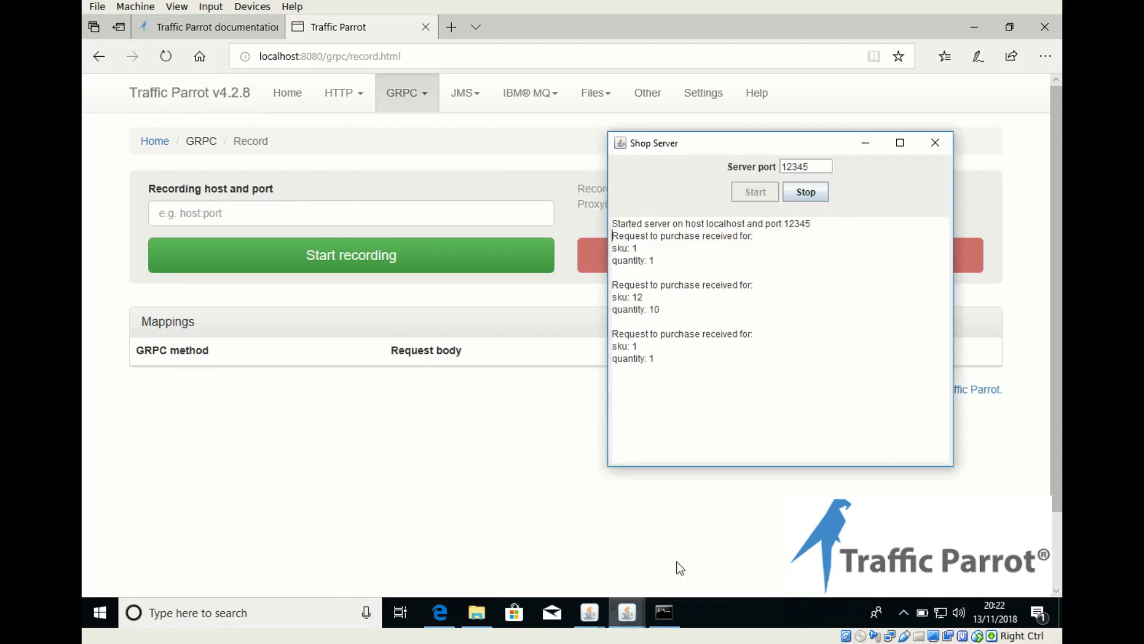
click(388, 212)
text(localho)
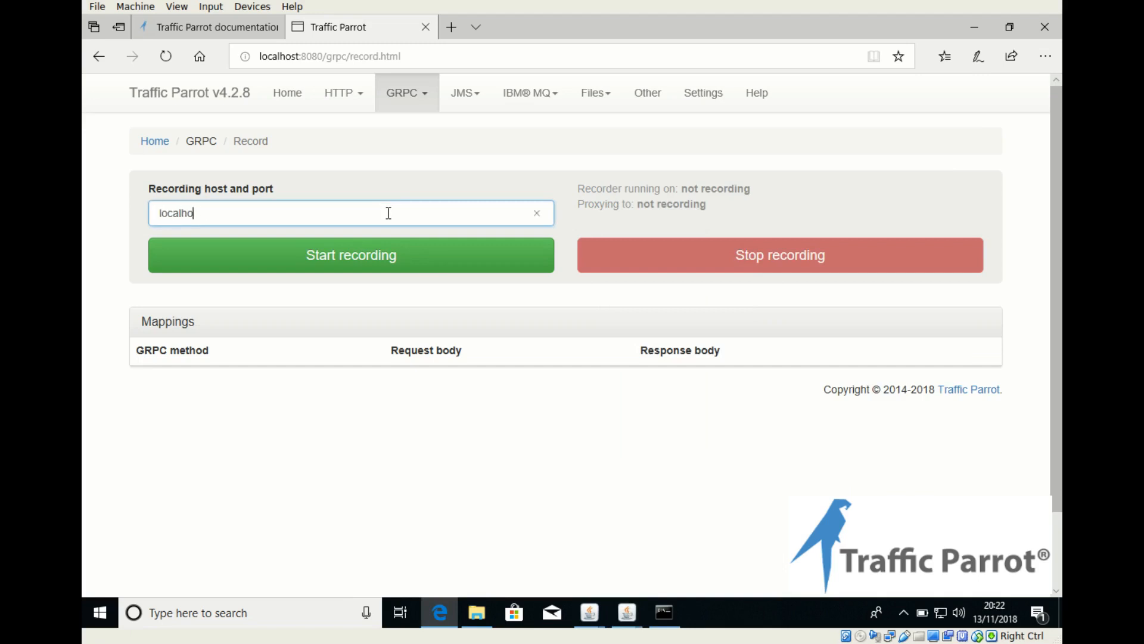
text(st:12345)
mouse_move(630, 609)
click(667, 550)
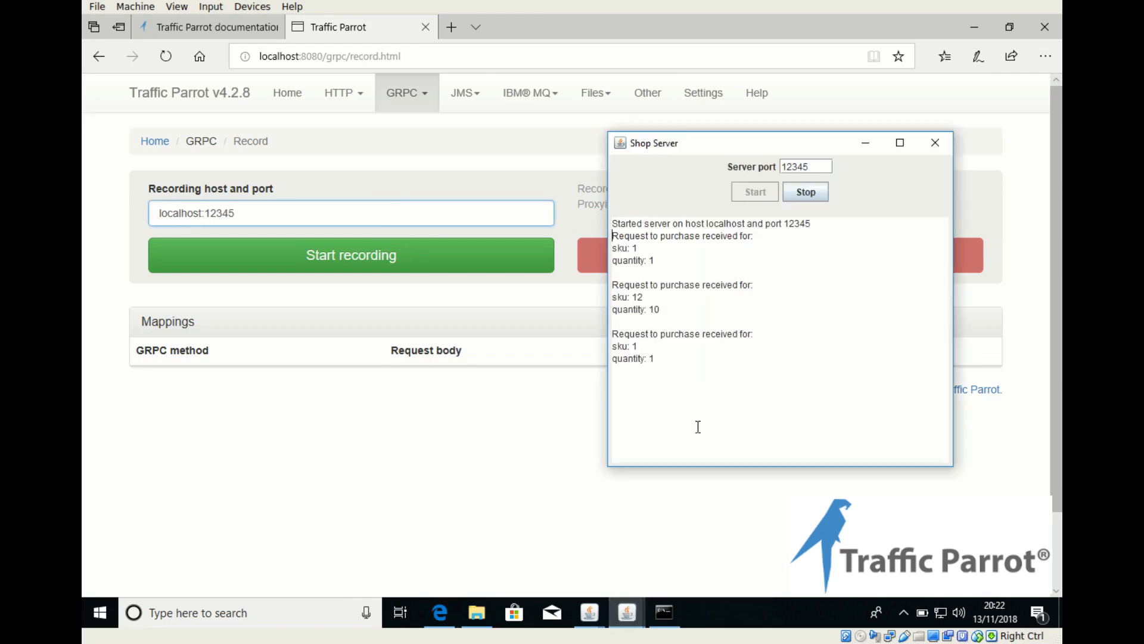
click(343, 459)
click(388, 252)
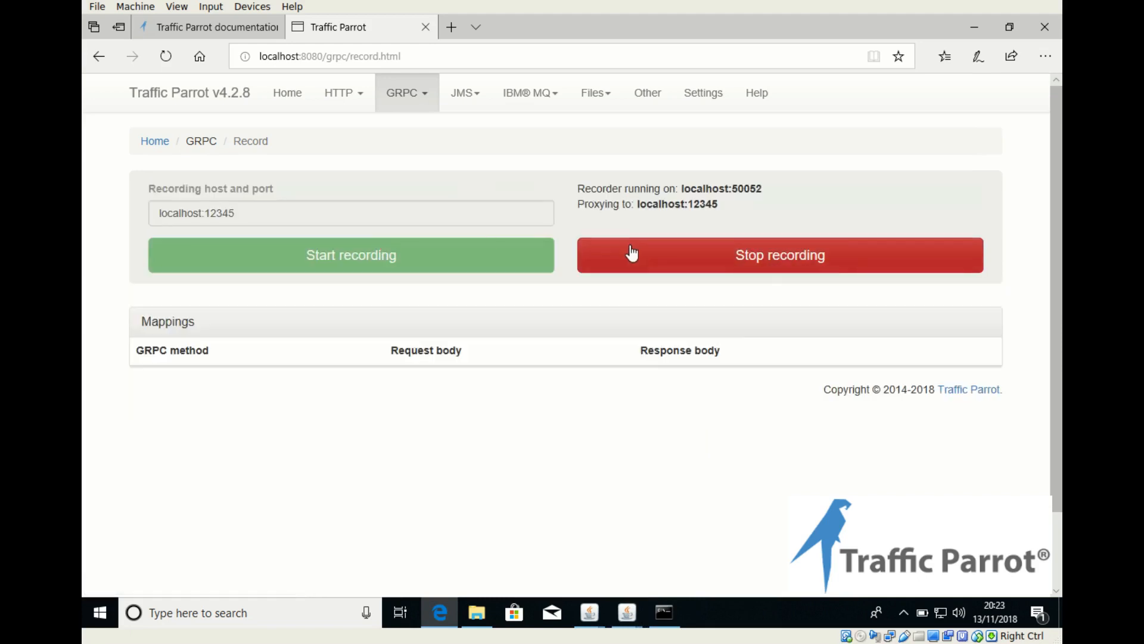
click(233, 26)
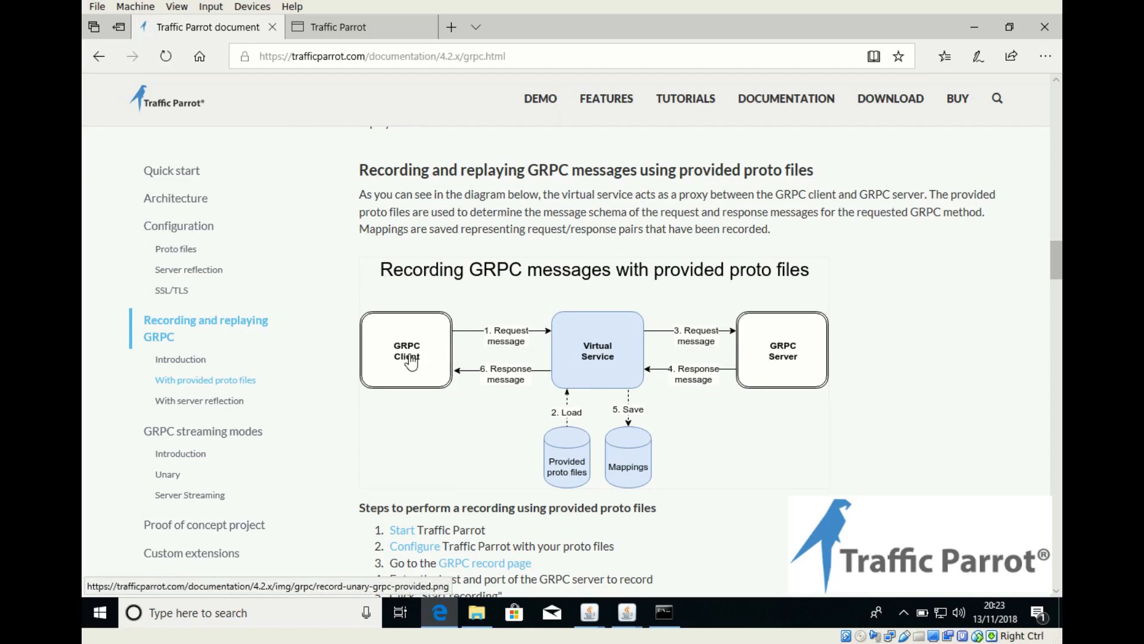
click(331, 27)
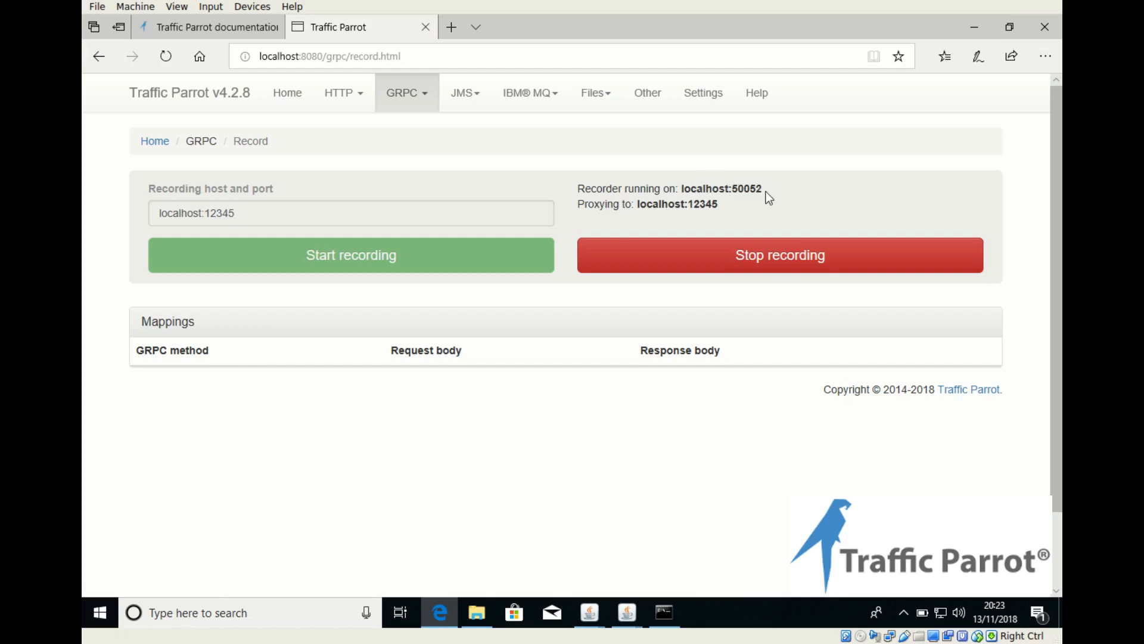
mouse_move(590, 610)
click(670, 524)
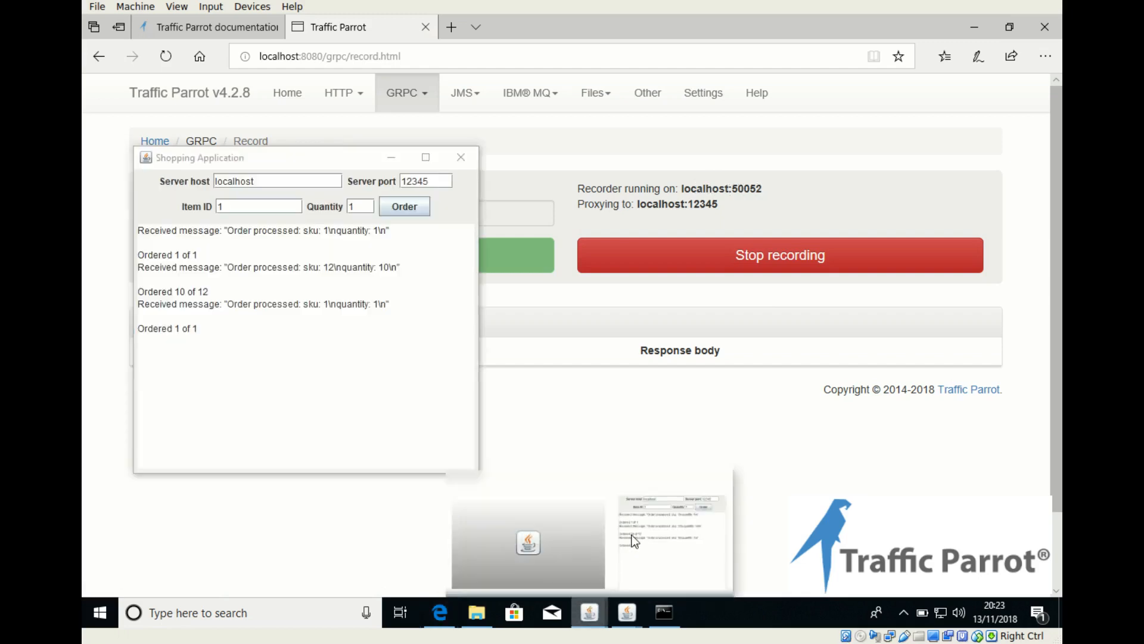
double_click(423, 182)
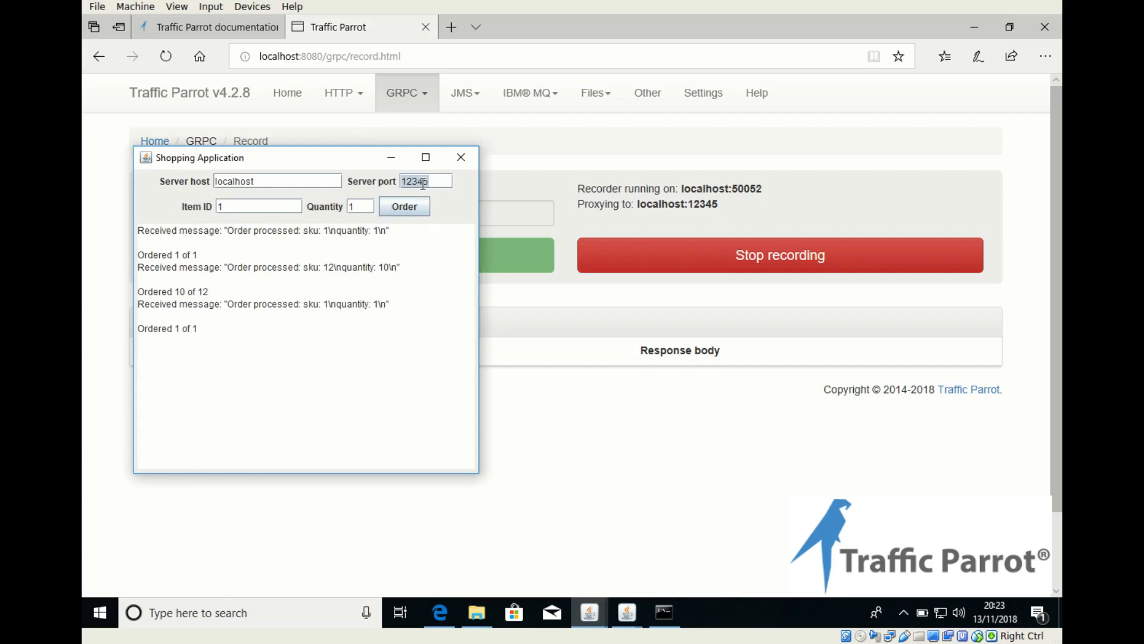
text(50052)
Step: Clear the Shopping Application's message output and order item 1 with quantity 1 through the recorder
key(ctrl+a)
key(Delete)
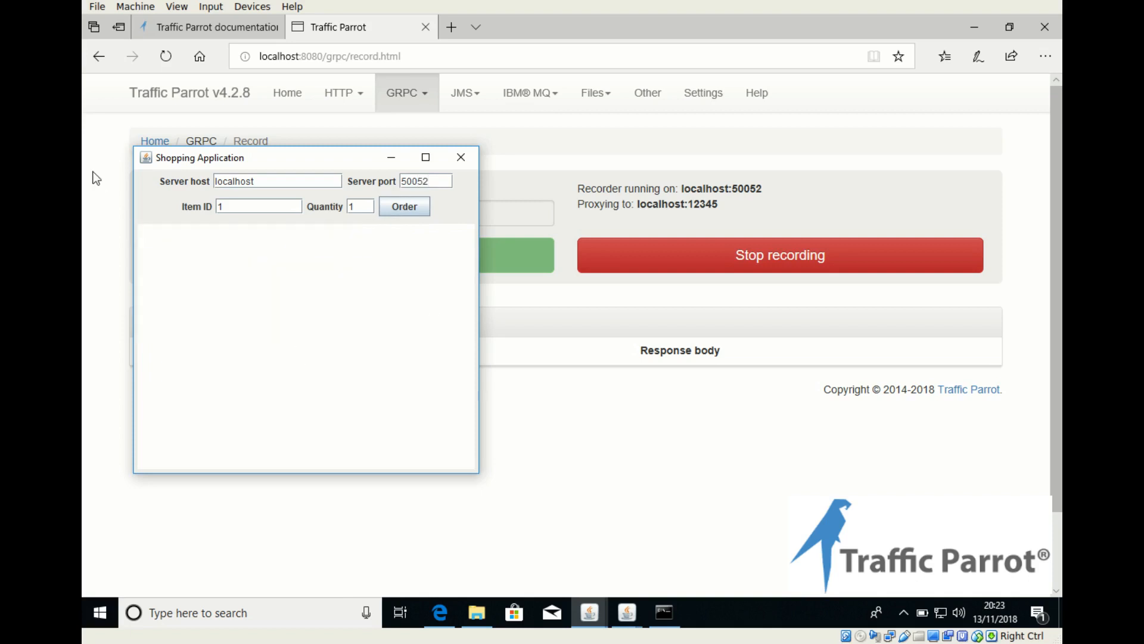
click(406, 208)
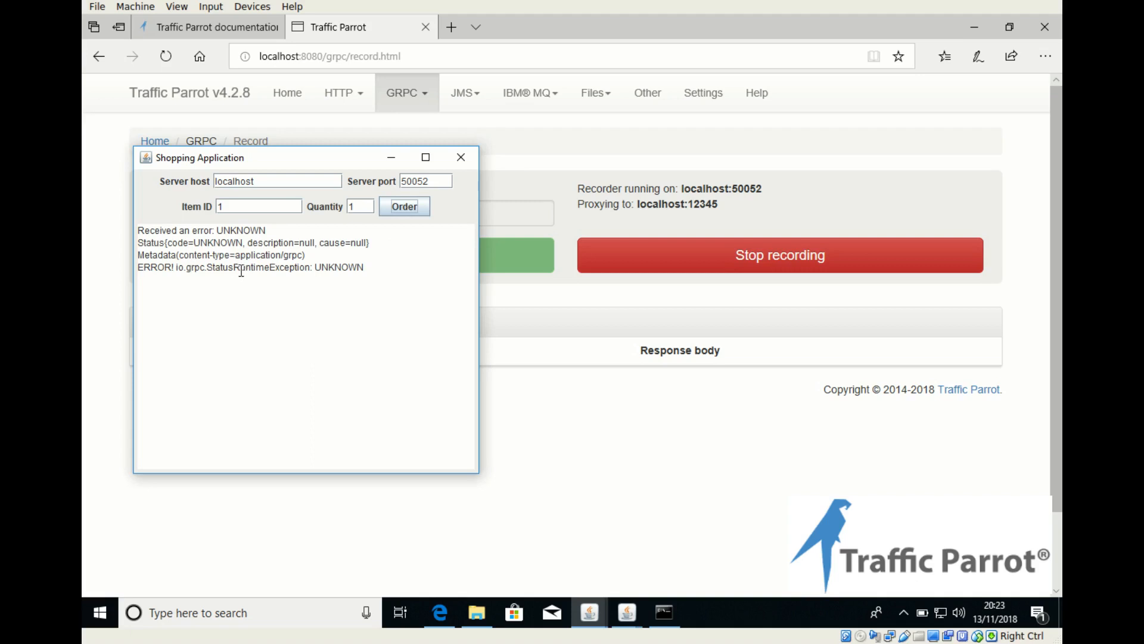
Step: Open the server log from Traffic Parrot's GRPC logs page and examine the latest entries about the order request
click(586, 413)
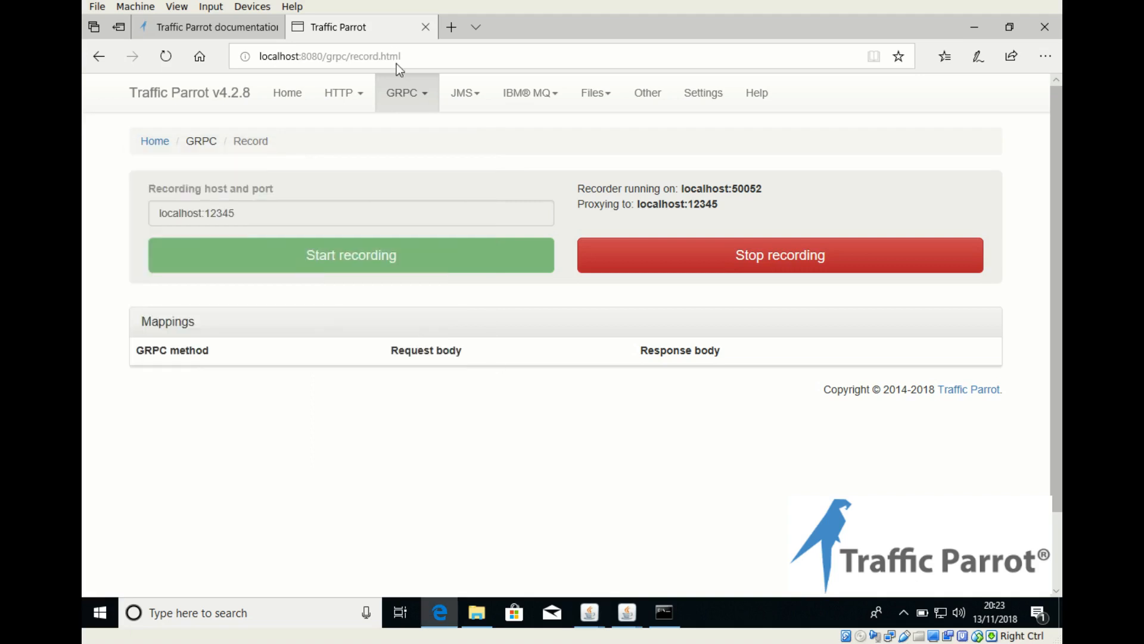
click(416, 89)
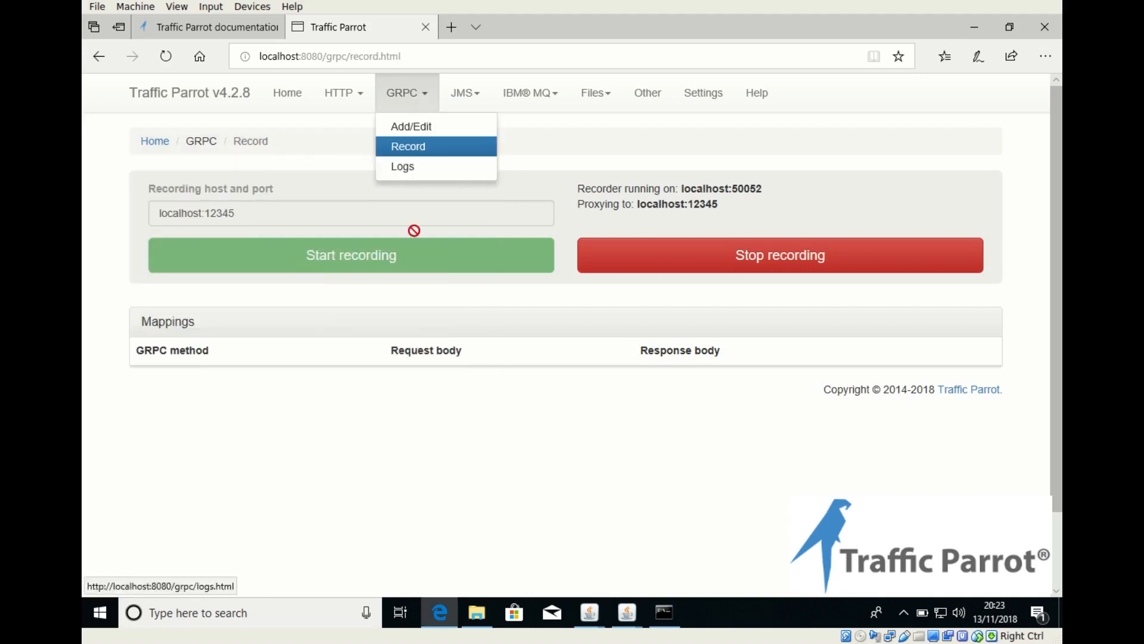
click(417, 170)
click(161, 197)
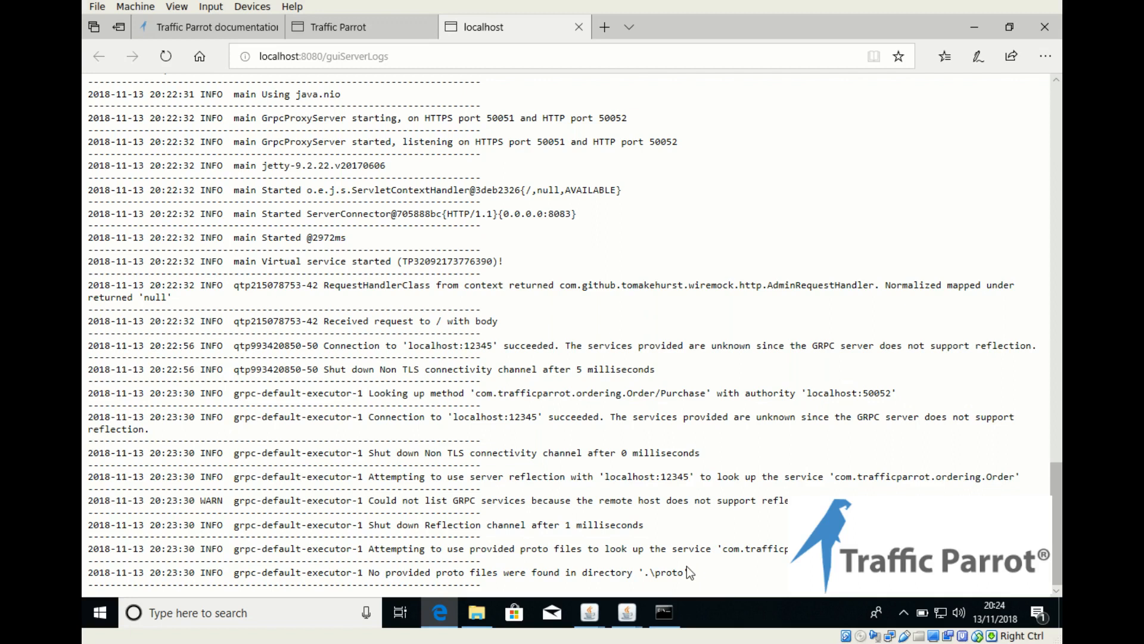
Step: Copy the order-service.proto file from the grpcshop-1.0 folder in Downloads
click(477, 612)
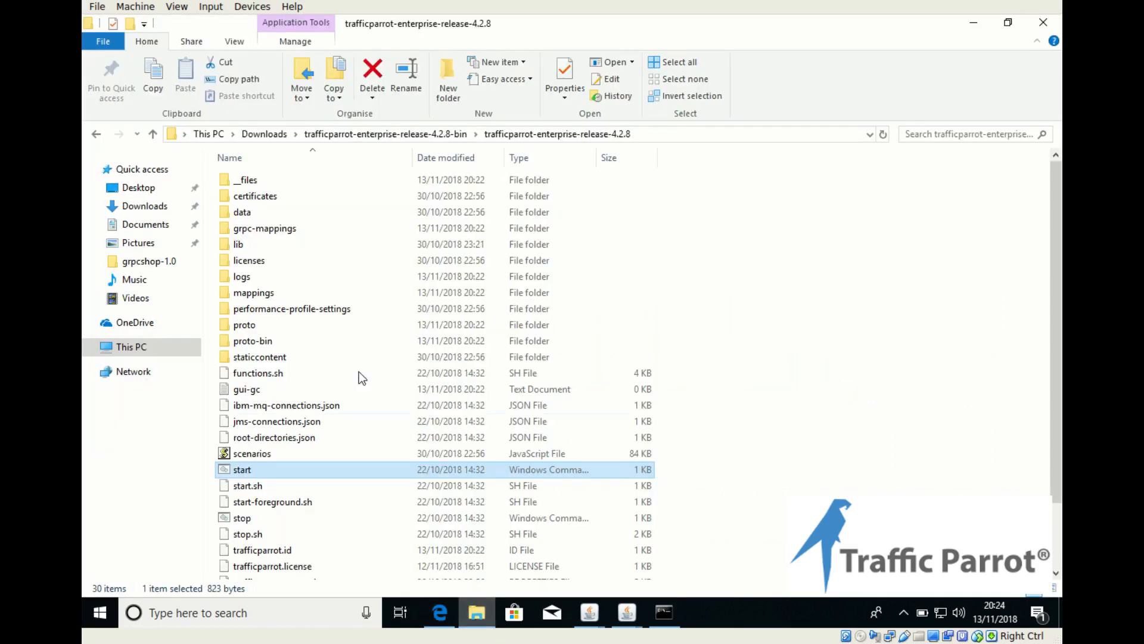
click(264, 133)
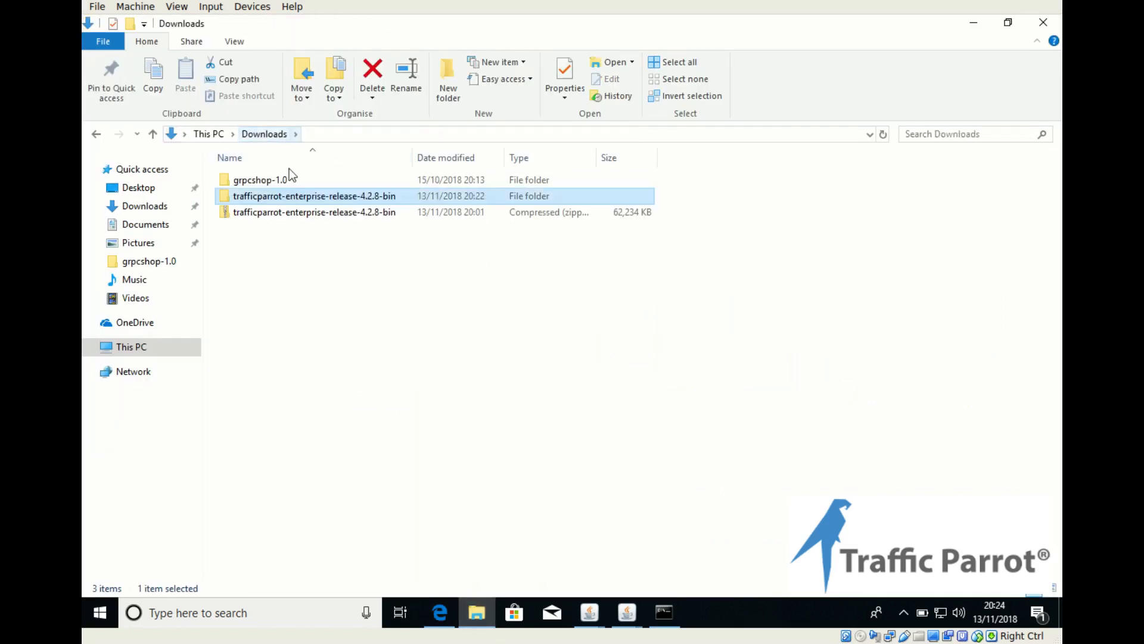
double_click(284, 180)
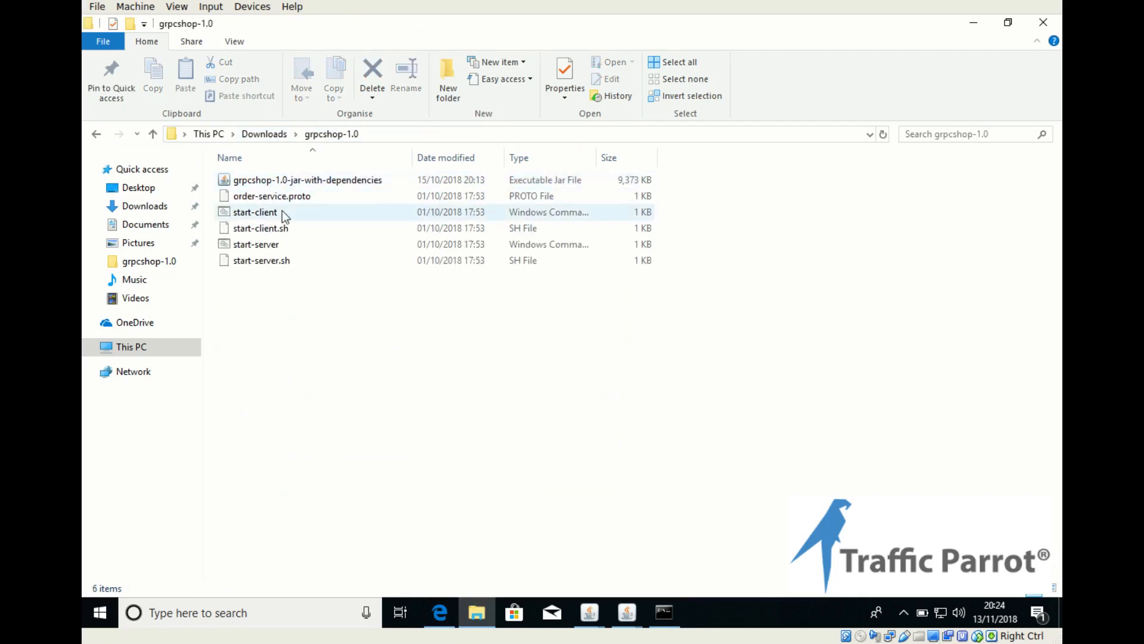
click(280, 197)
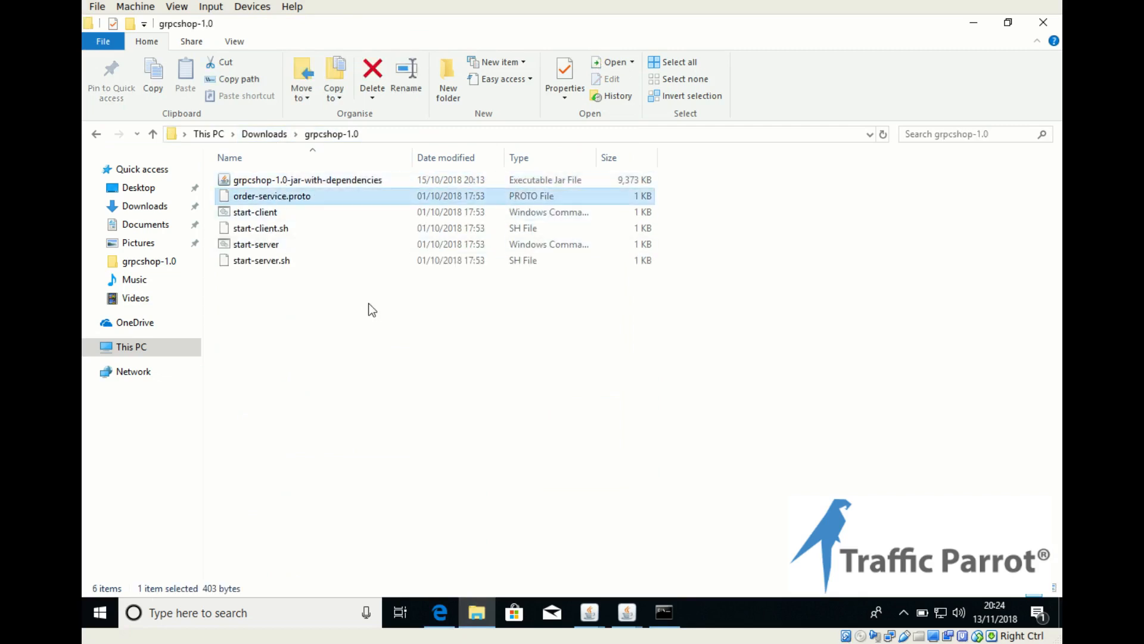
Step: Paste order-service.proto into the proto folder of the trafficparrot-enterprise-release-4.2.8 installation in Downloads
click(264, 133)
double_click(301, 197)
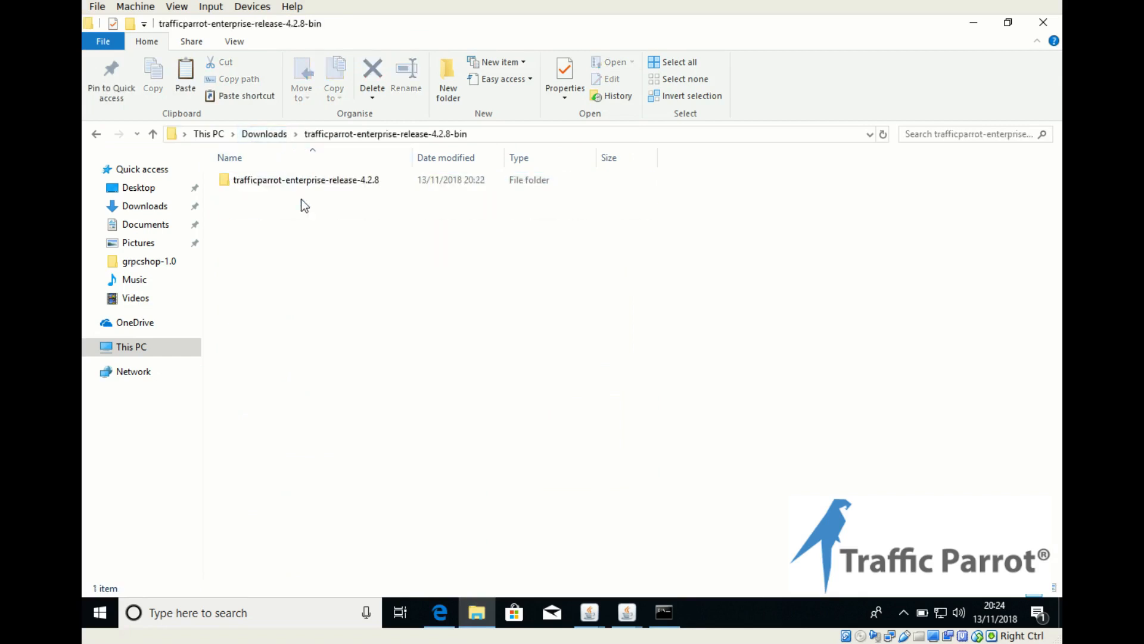
click(302, 181)
double_click(301, 181)
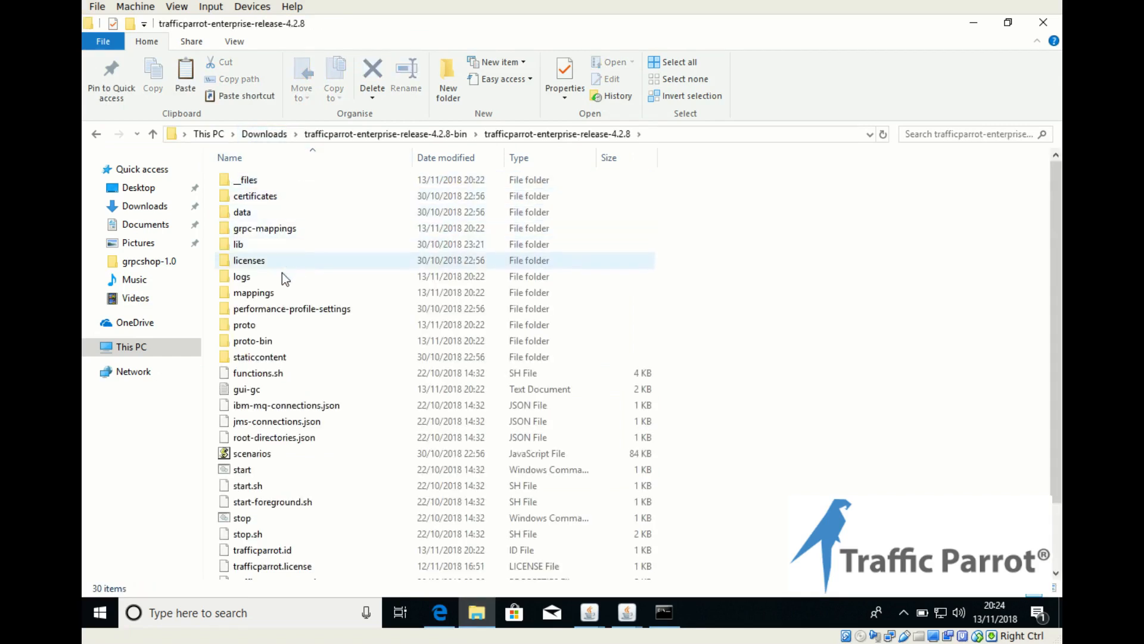
double_click(245, 325)
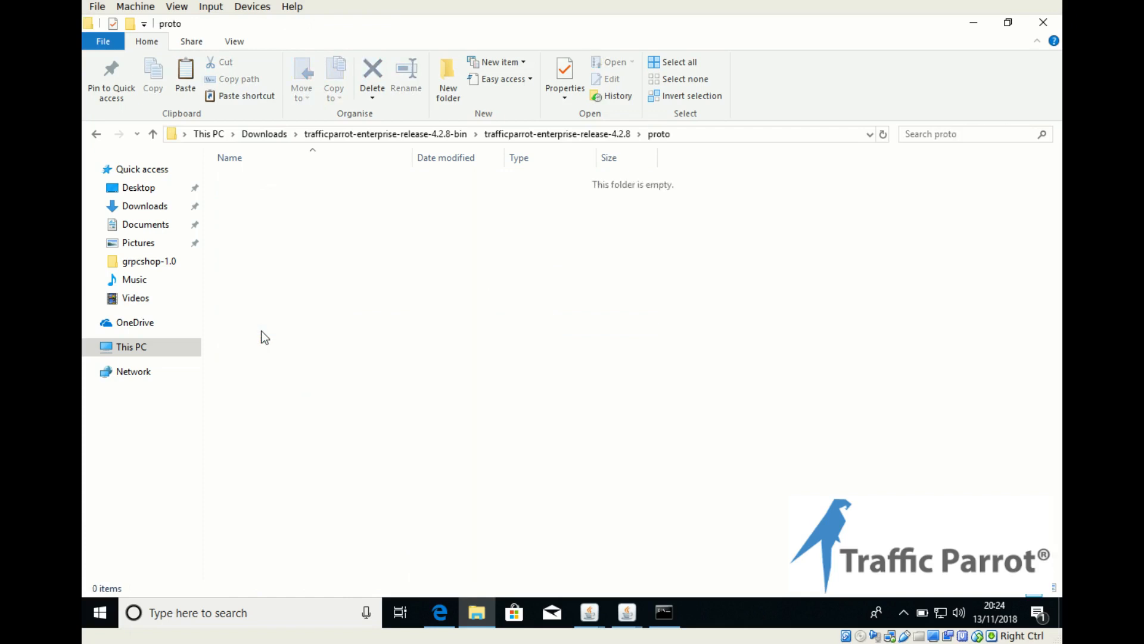
click(309, 231)
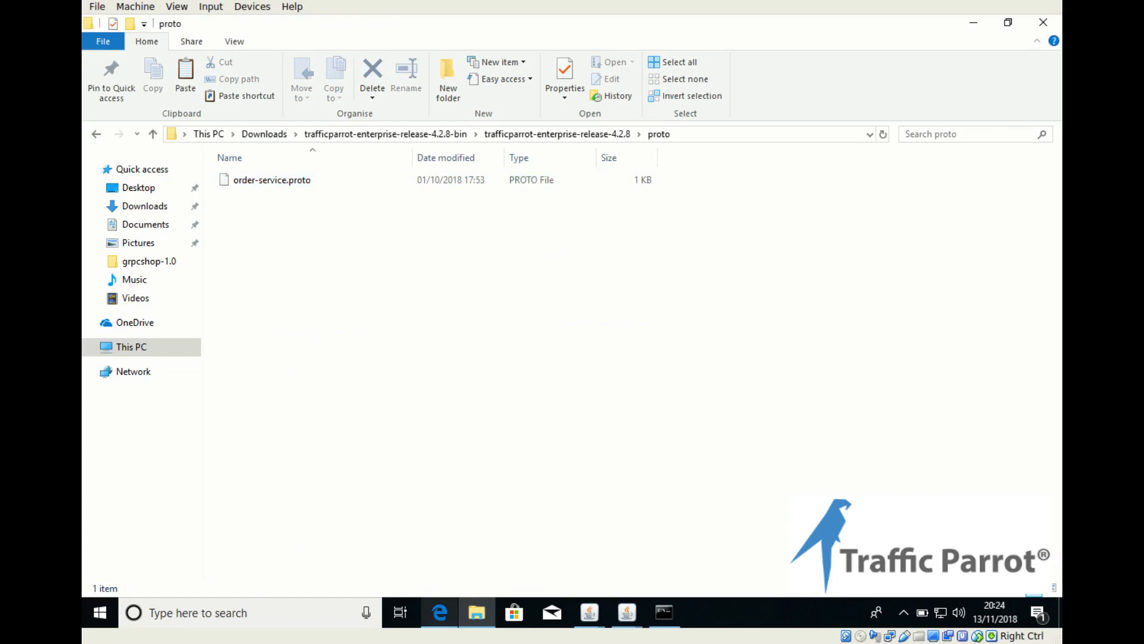
Step: Order item 1 with quantity 1 again from the Shopping Application through port 50052
click(589, 614)
click(648, 537)
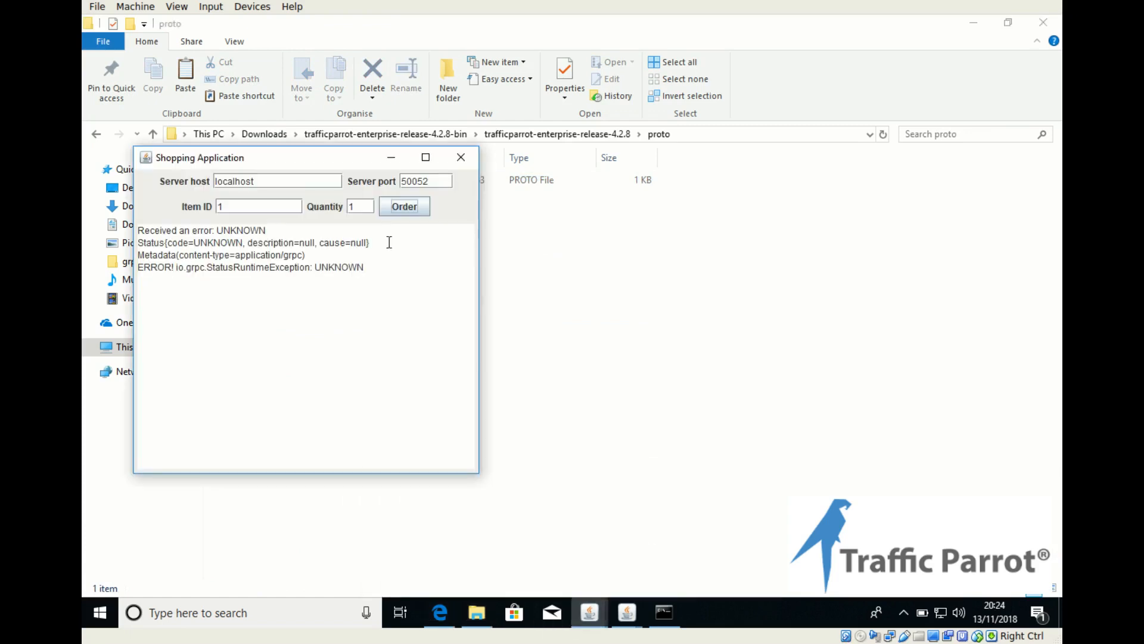
click(405, 206)
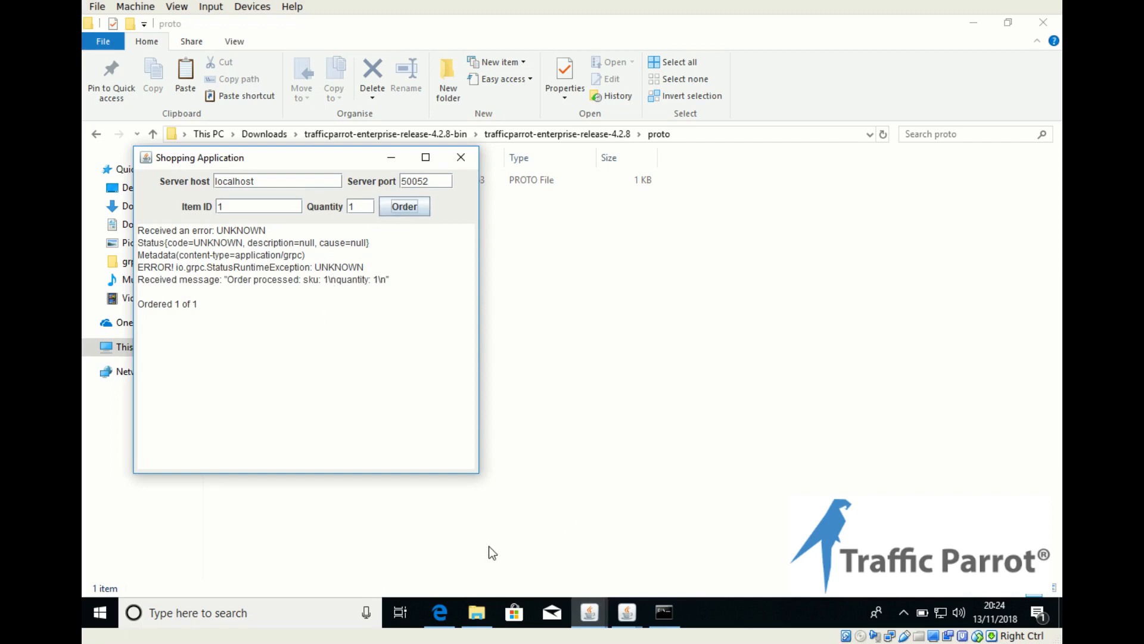
Step: Consult the documentation's recording diagram and examine the request and response of the recorded Order/Purchase mapping on Traffic Parrot's GRPC record page
click(449, 606)
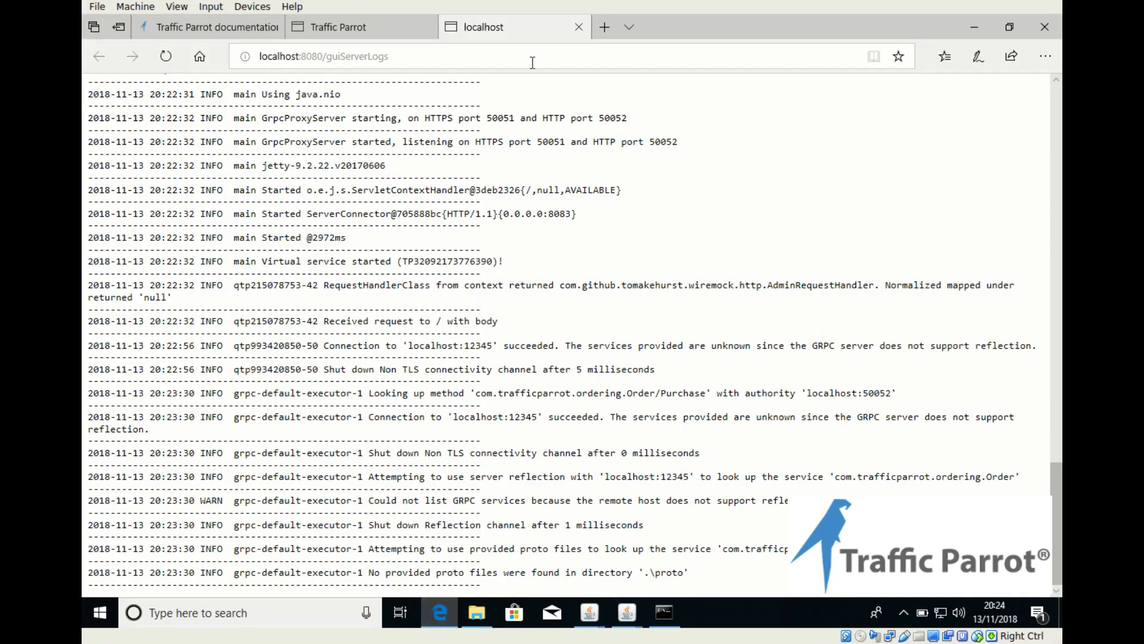
click(223, 27)
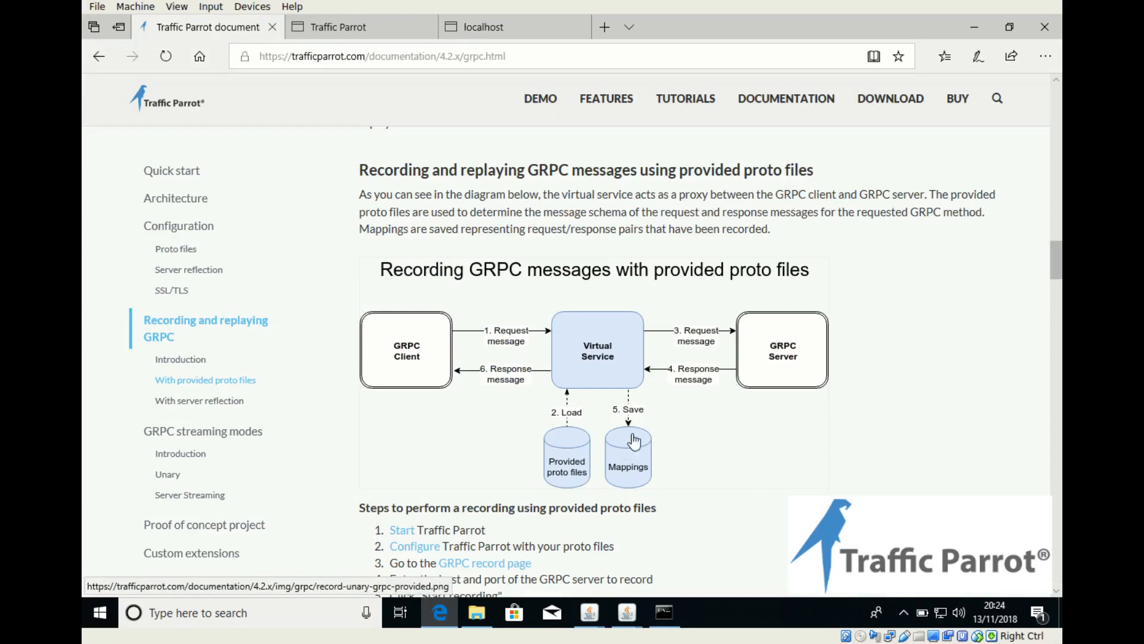
click(348, 27)
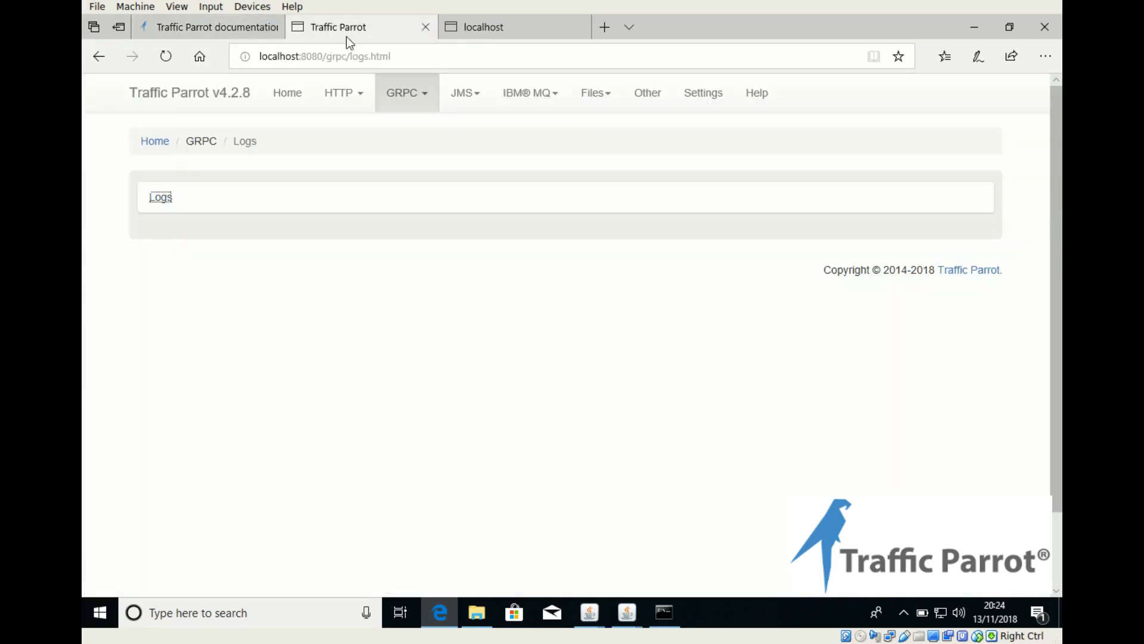
click(408, 94)
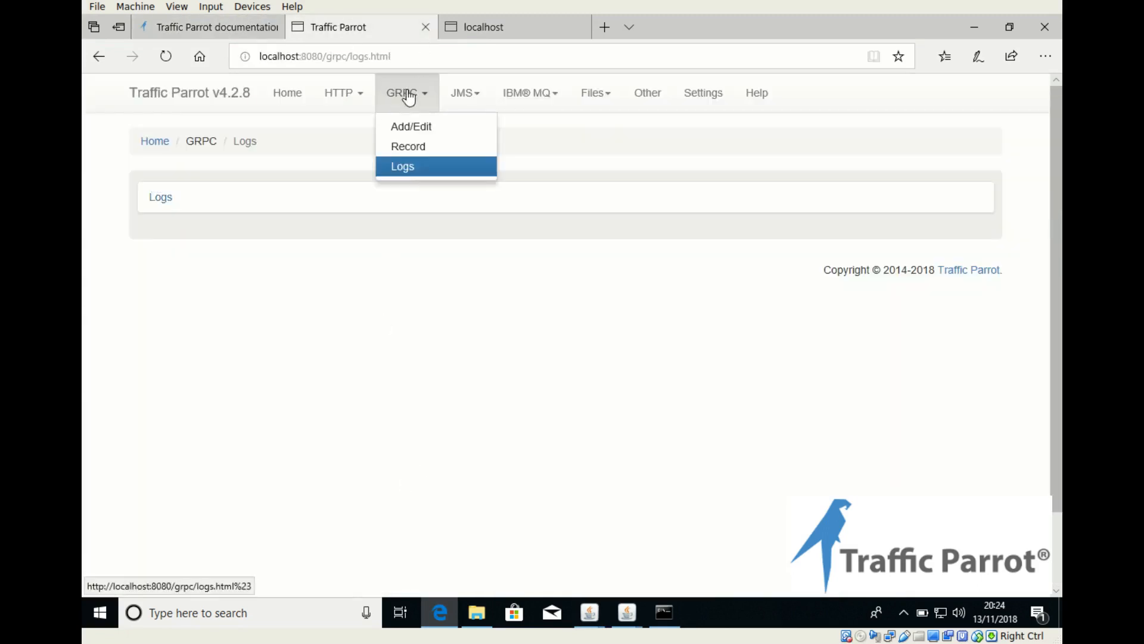
click(421, 145)
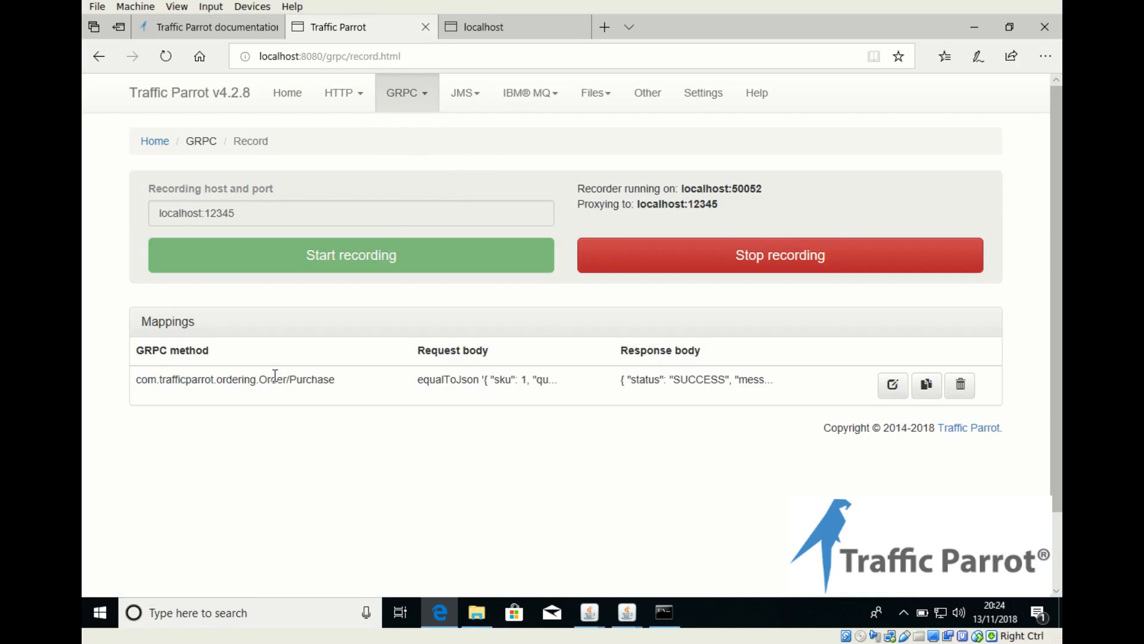
click(893, 391)
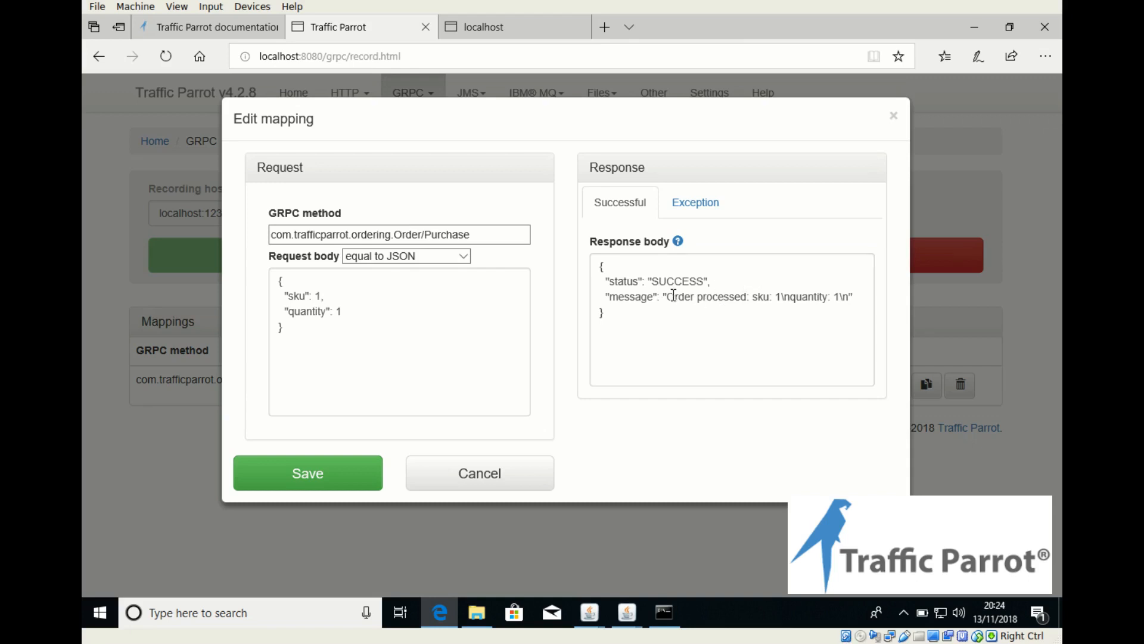
click(477, 474)
Step: Stop the GRPC recording in Traffic Parrot and shut down the Shop Server on port 12345
click(786, 255)
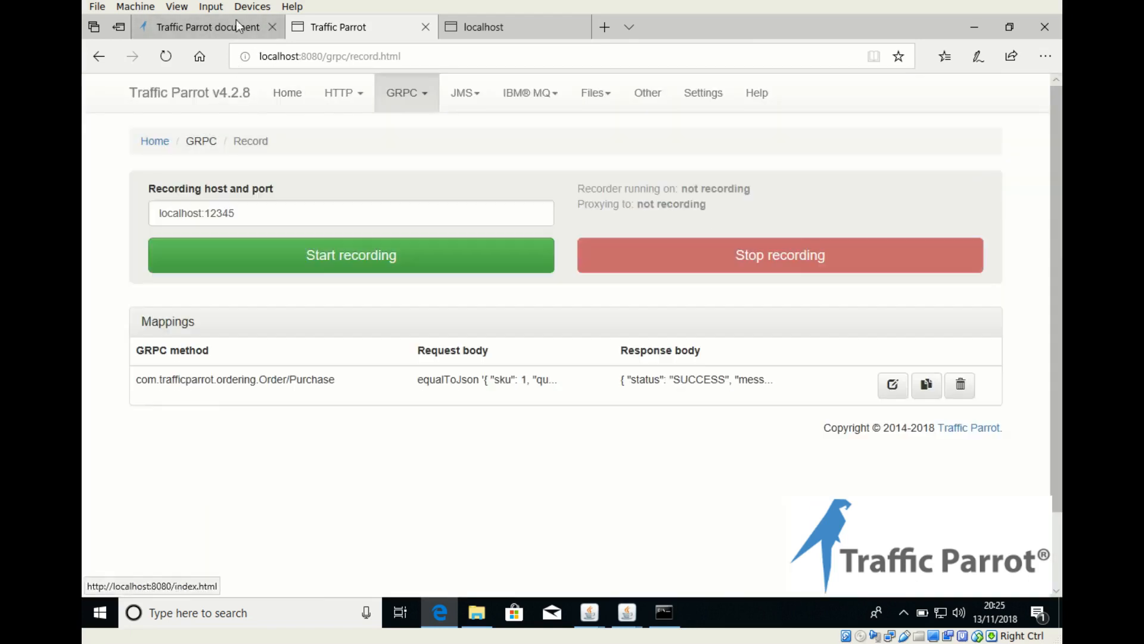
mouse_move(623, 599)
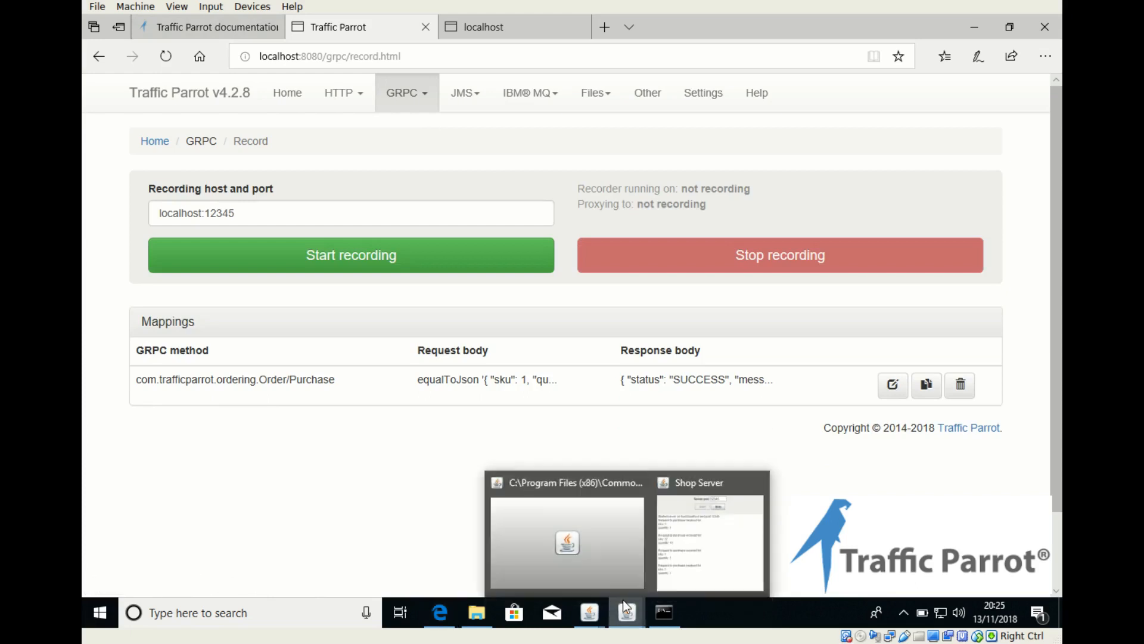
click(720, 539)
click(814, 194)
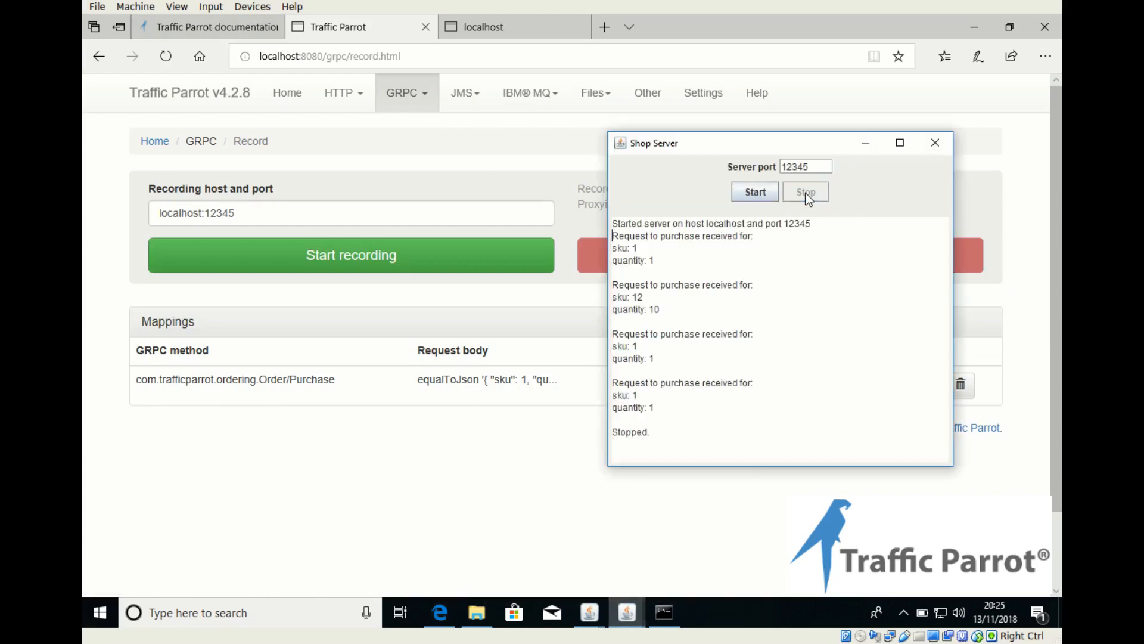
Step: Order item 1 with quantity 1 twice from the Shopping Application to test the replayed mapping
mouse_move(588, 611)
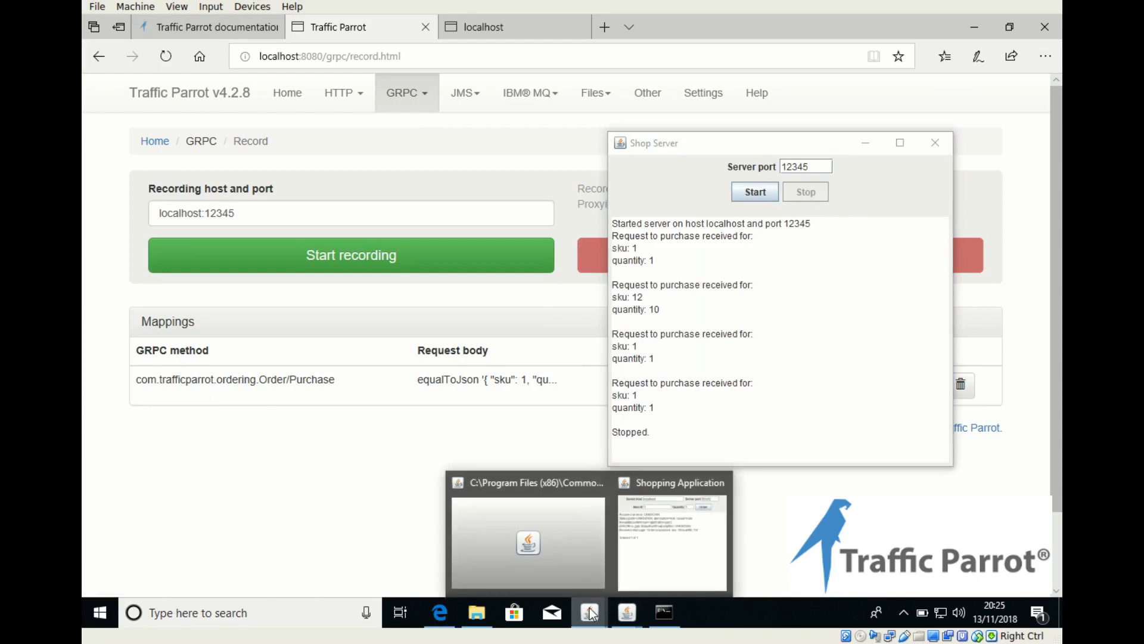
click(656, 546)
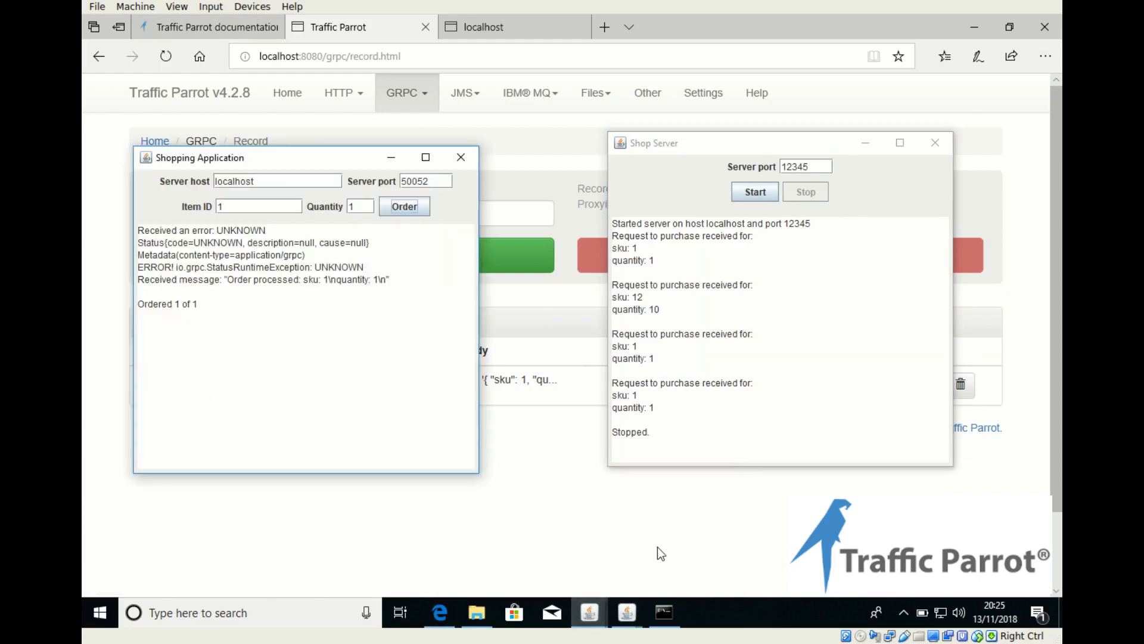
click(400, 208)
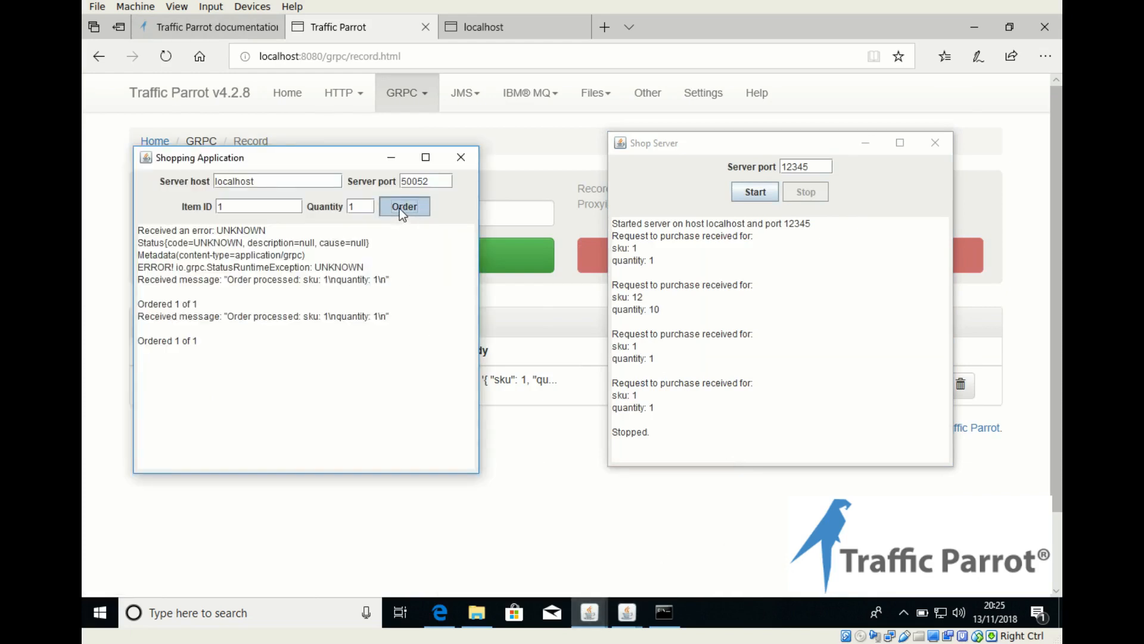
click(399, 208)
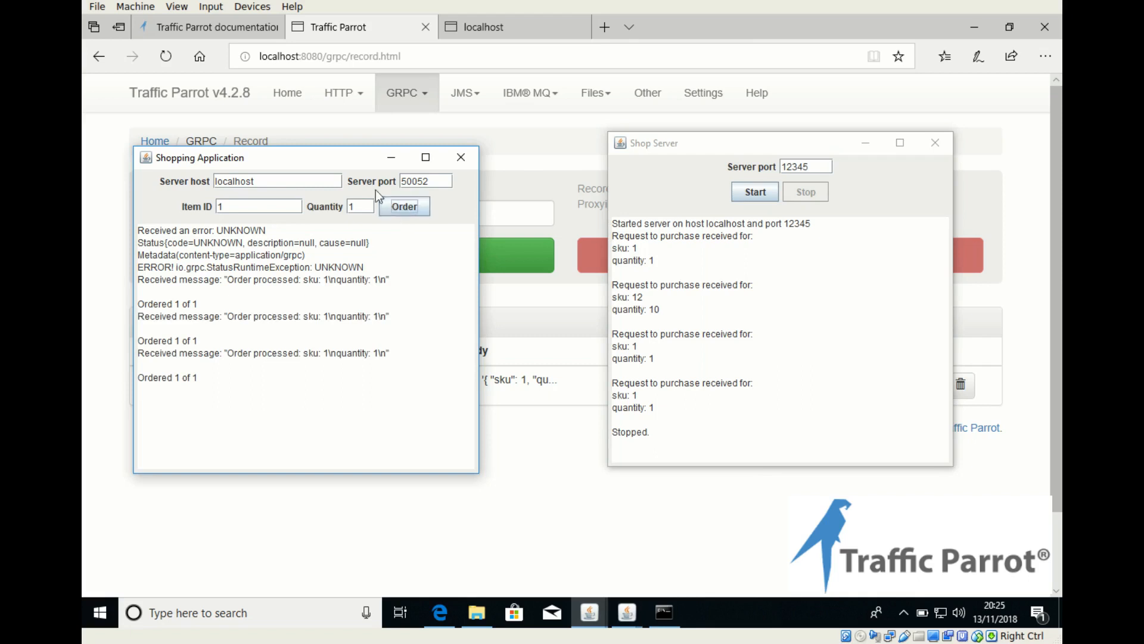
Step: Read the documentation on replaying with provided proto files and order item 1 with quantity 2 from the Shopping Application
click(562, 465)
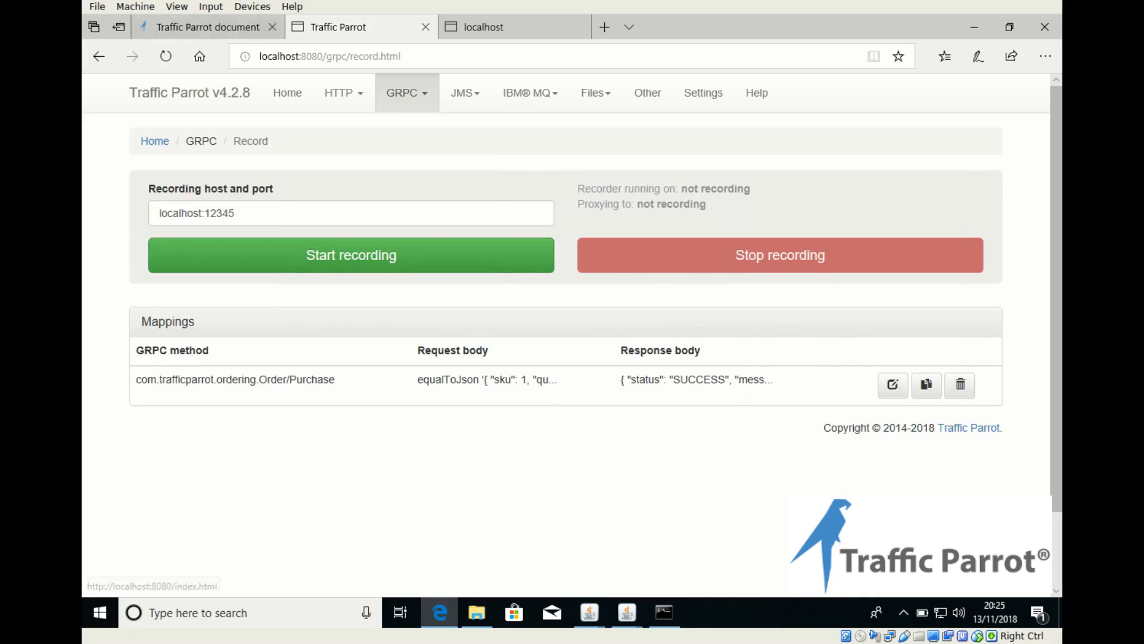
click(208, 30)
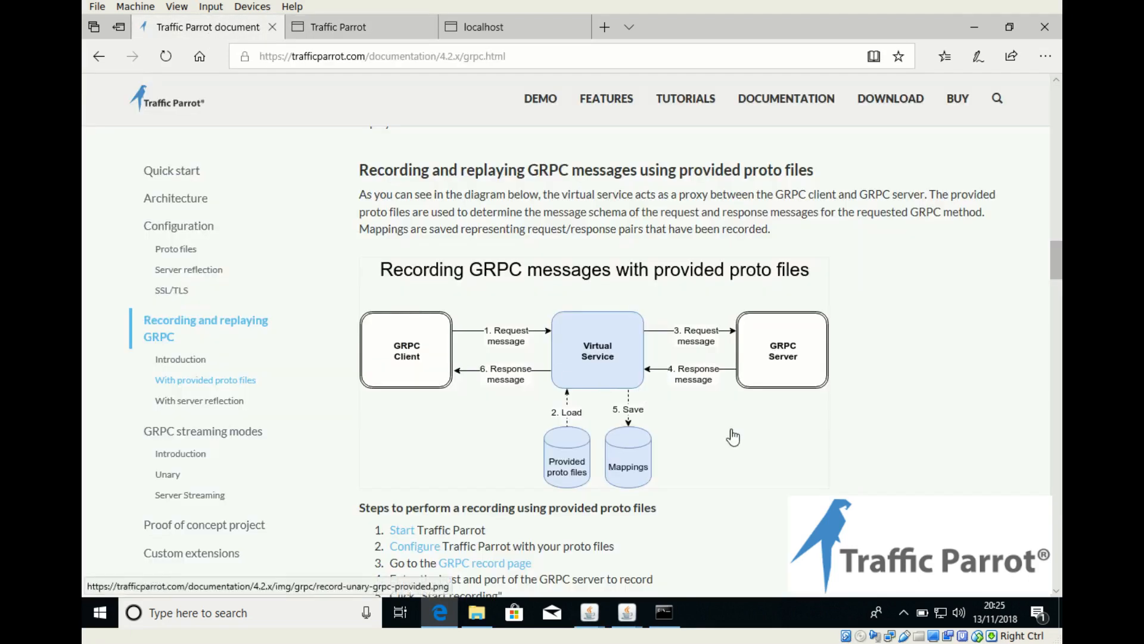
scroll(733, 437, down, 8)
scroll(732, 437, down, 3)
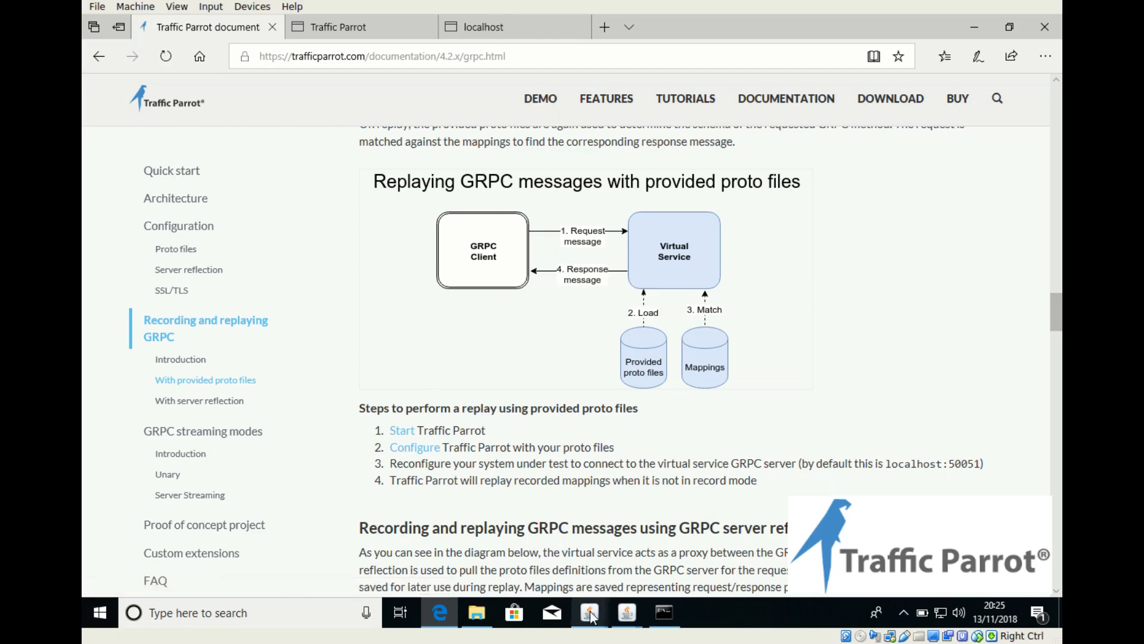
mouse_move(590, 612)
click(673, 542)
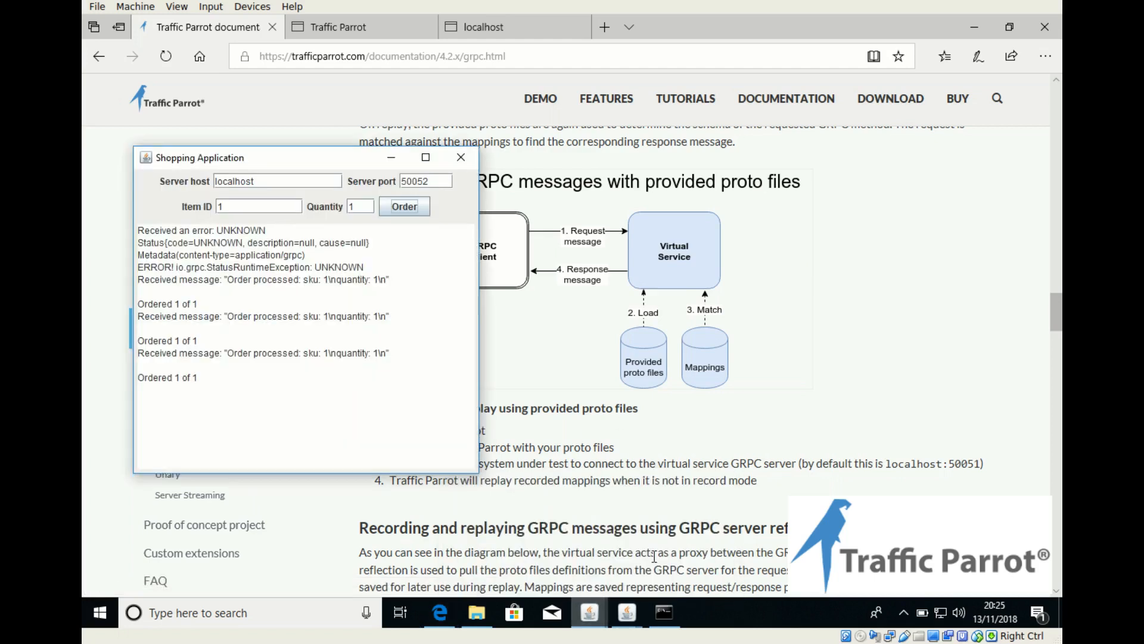
double_click(348, 204)
text(2)
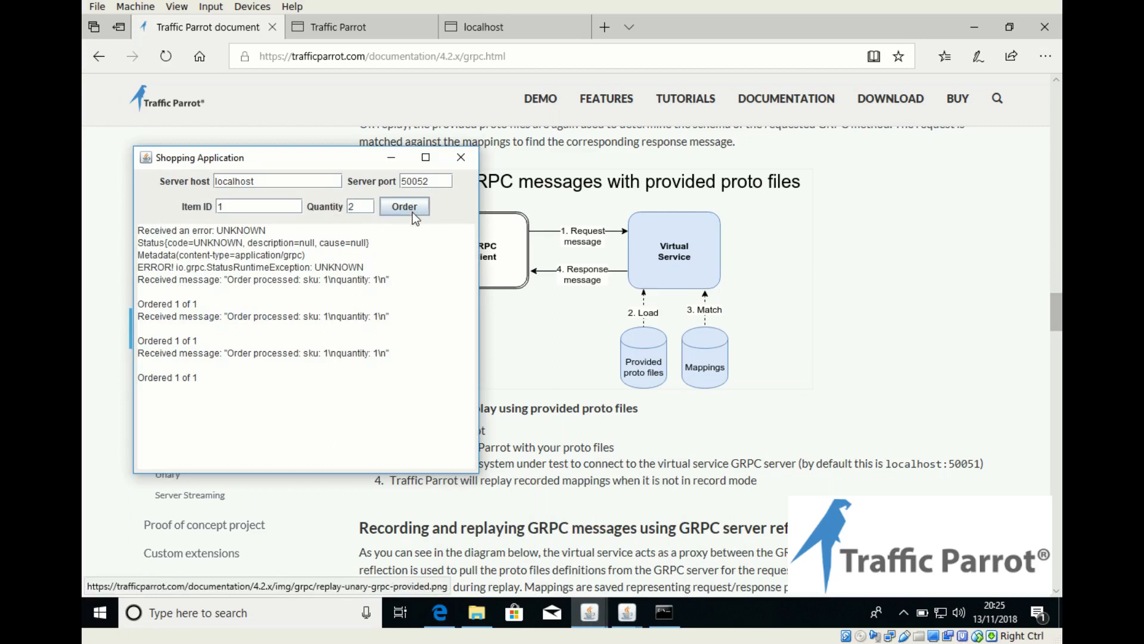
click(413, 209)
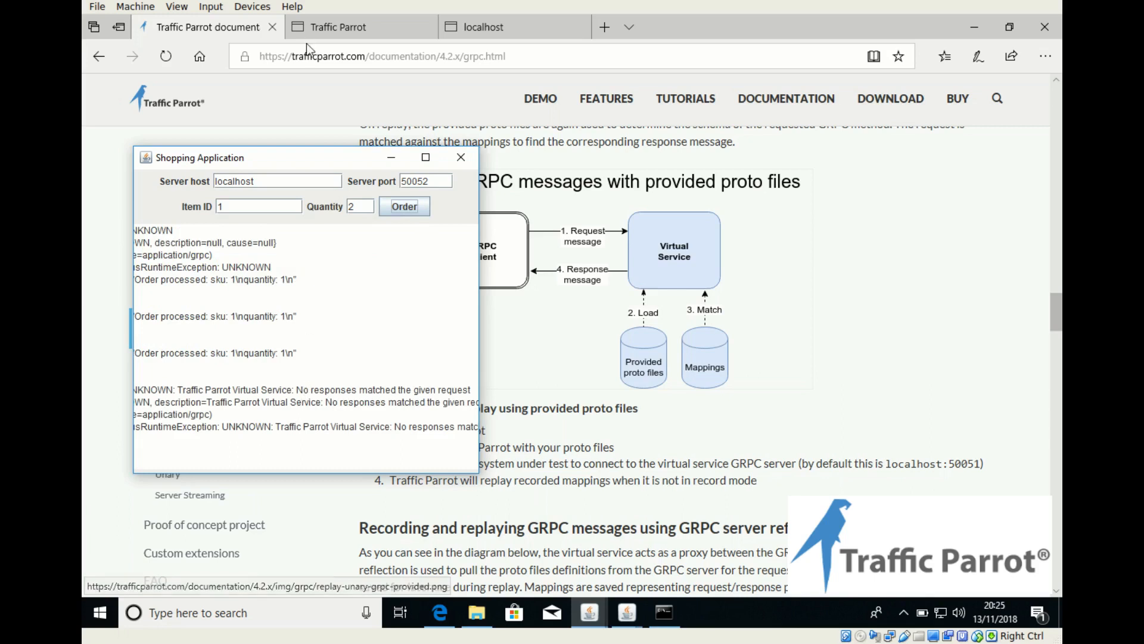
Step: Open the recorded Order/Purchase mapping for editing and set the request body's sku value to "{{anyNumber}}"
click(350, 29)
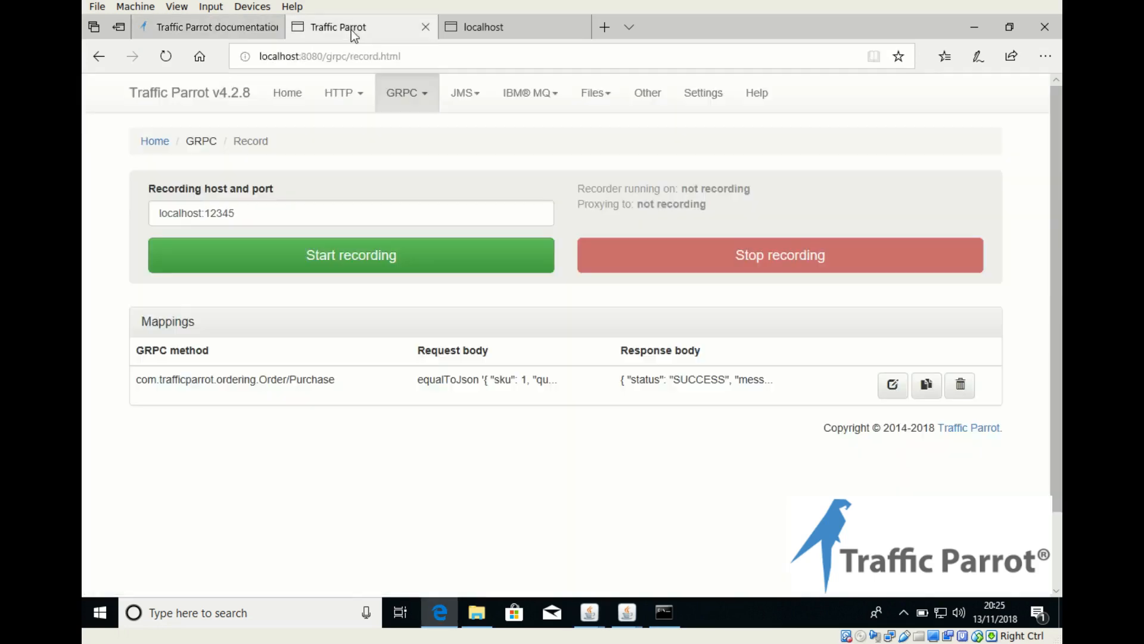
click(890, 389)
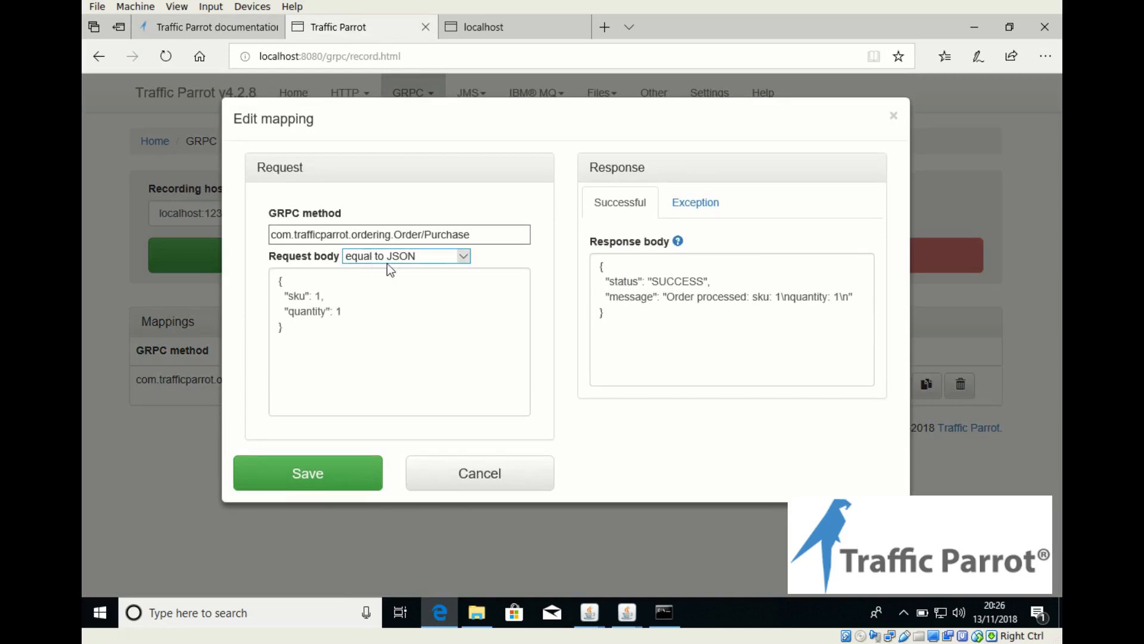
click(327, 296)
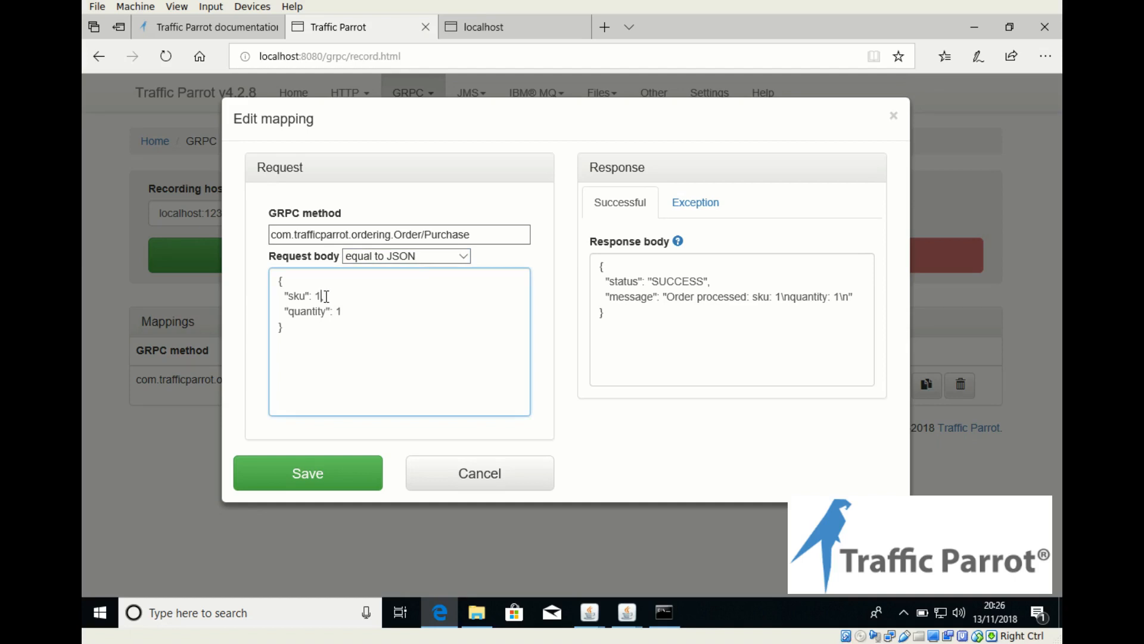
key(BackSpace)
key(BackSpace)
text({{anyNumber}})
key(shift+Left)
key(shift+Left)
key(shift+Left)
key(shift+Left)
key(shift+Left)
key(shift+Left)
key(shift+Left)
key(shift+Left)
key(shift+Left)
key(shift+Left)
key(shift+Left)
key(shift+Left)
key(shift+Left)
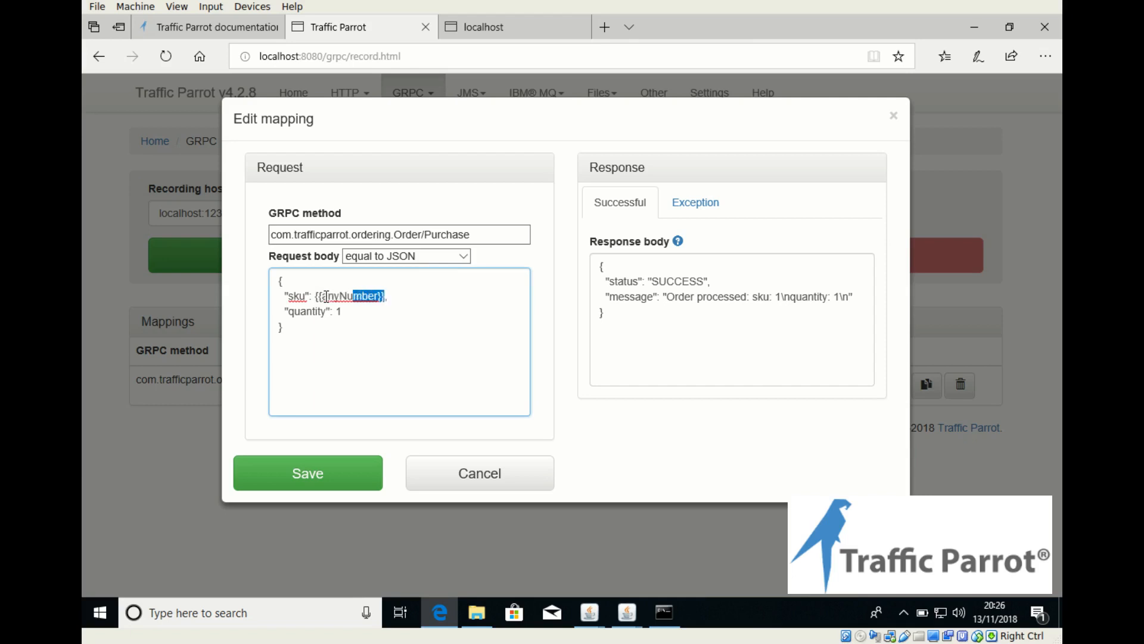
key(Left)
text(")
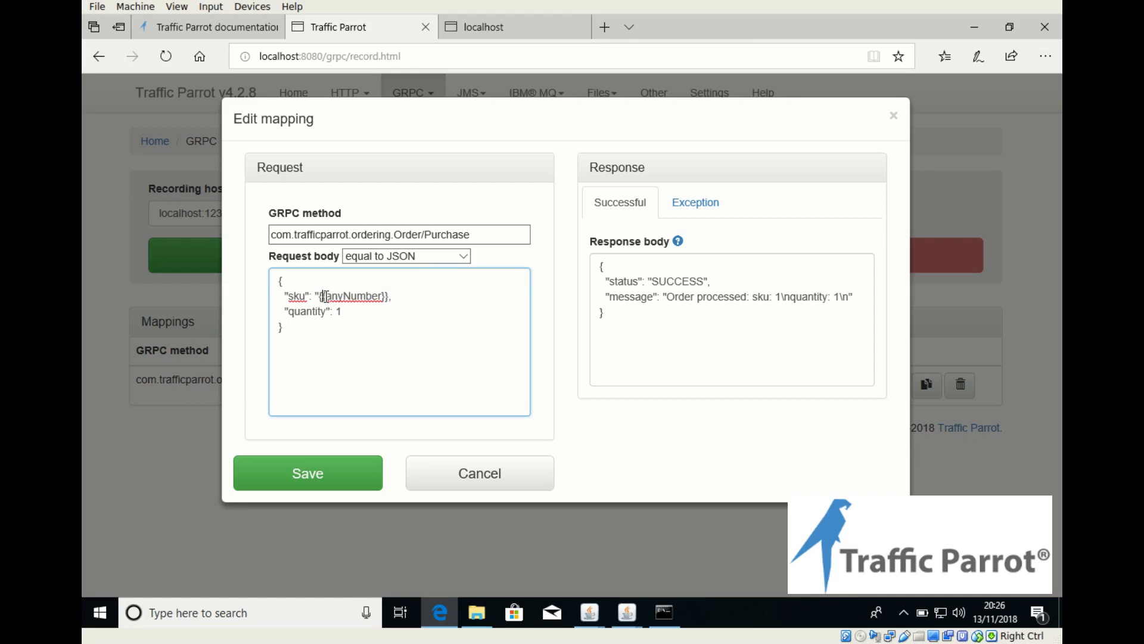
text(,)
Step: Copy the "{{anyNumber}}" value from sku and replace the request body's quantity value with it
key(Left)
key(shift+Left)
key(shift+Left)
key(shift+Left)
key(shift+Left)
key(shift+Left)
key(shift+Left)
key(shift+Left)
key(shift+Left)
key(shift+Left)
key(shift+Left)
key(shift+Left)
key(shift+Left)
key(shift+Left)
key(shift+Left)
key(shift+Left)
key(ctrl+c)
key(Down)
key(Right)
key(shift+Right)
key(Delete)
key(ctrl+v)
Step: Set the mapping's request body matching to "matches JSON" and save the mapping
click(464, 257)
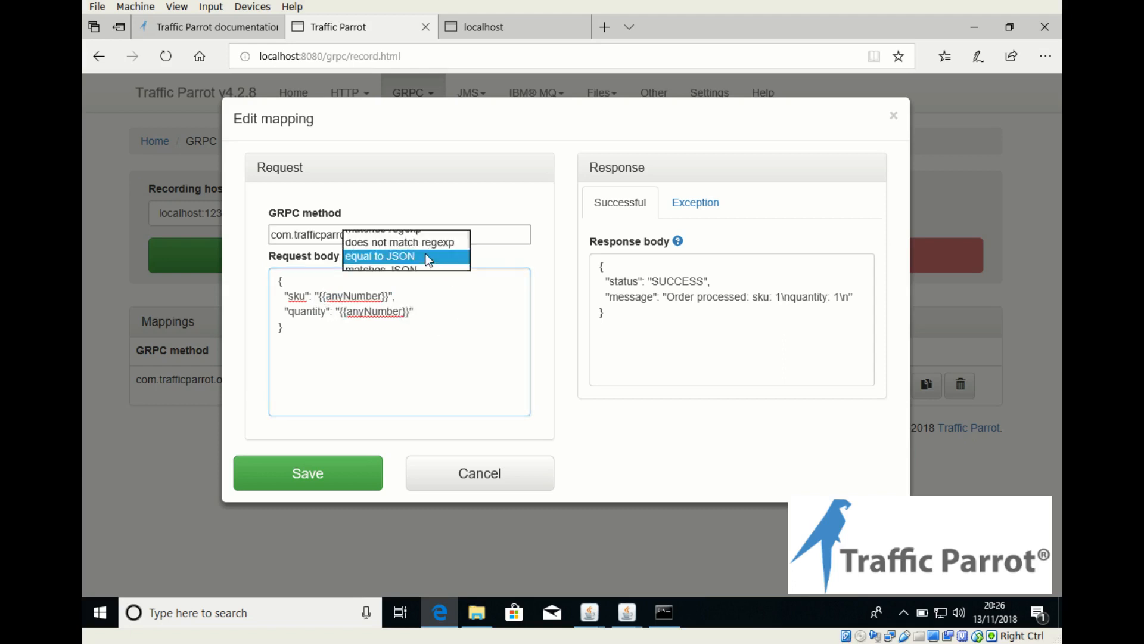
click(417, 269)
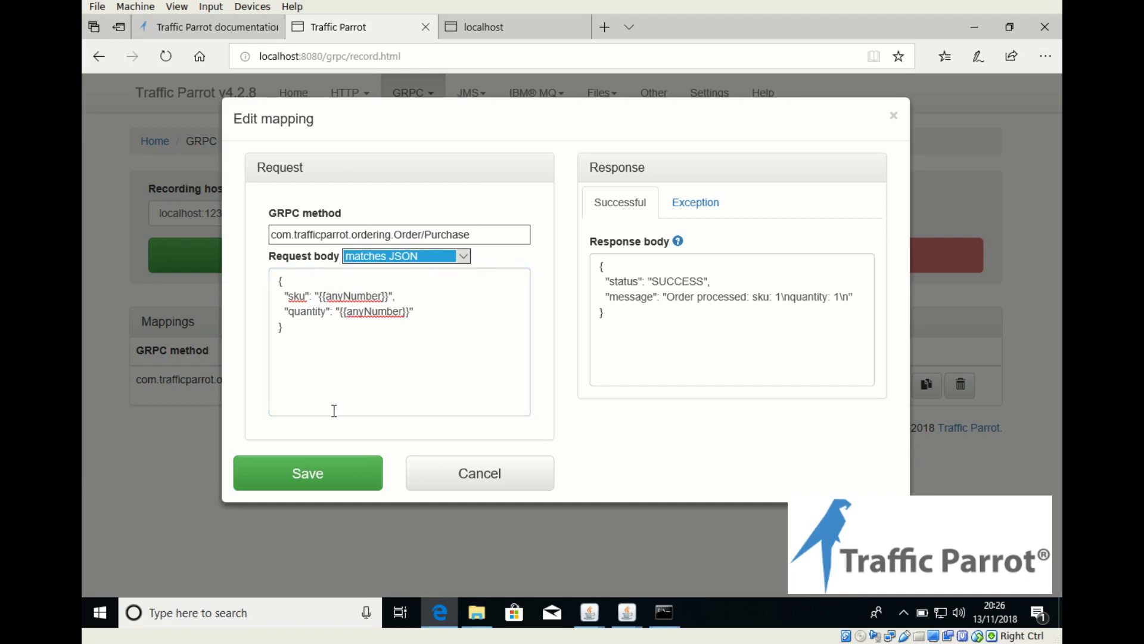
click(304, 475)
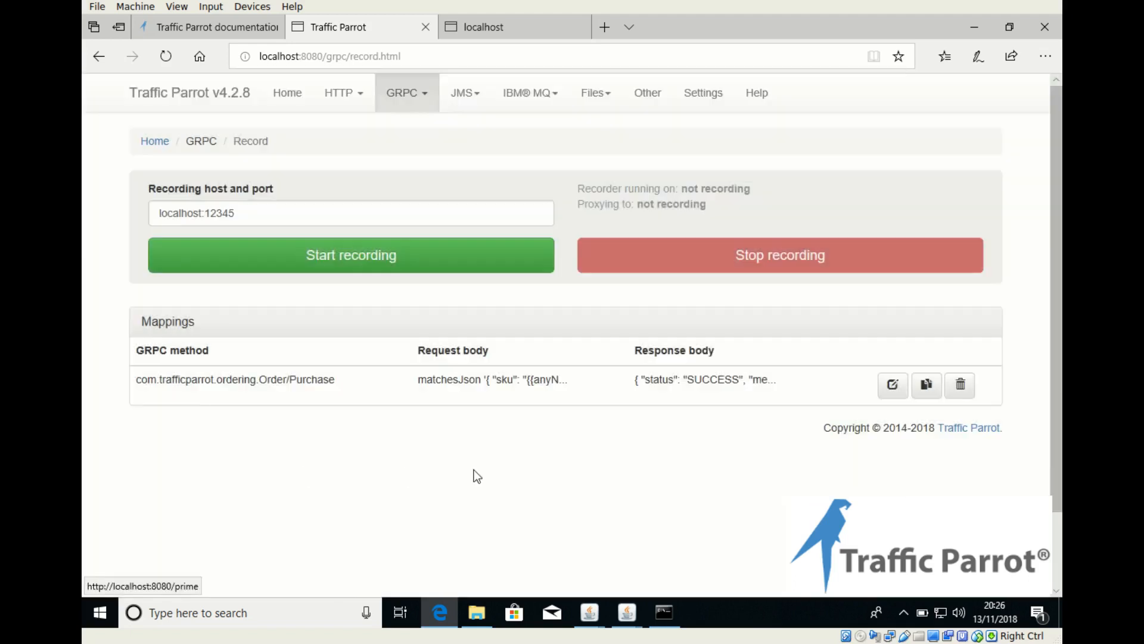
Step: Clear the Shopping Application's message output and order item 1 with quantity 2
mouse_move(623, 620)
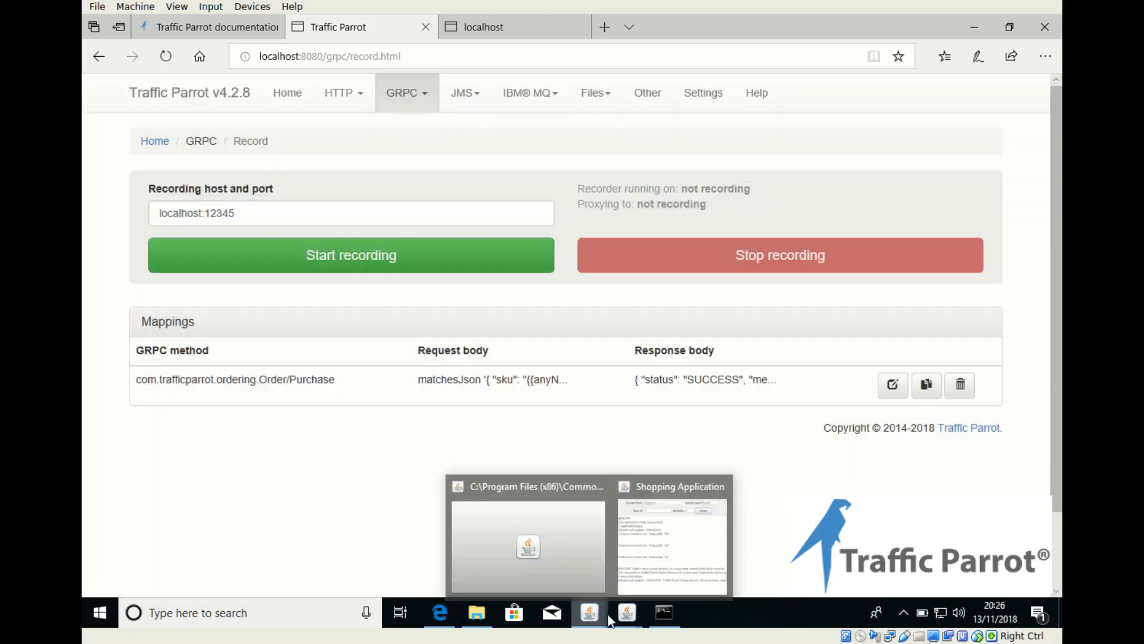
click(645, 559)
click(276, 303)
key(ctrl+a)
key(Delete)
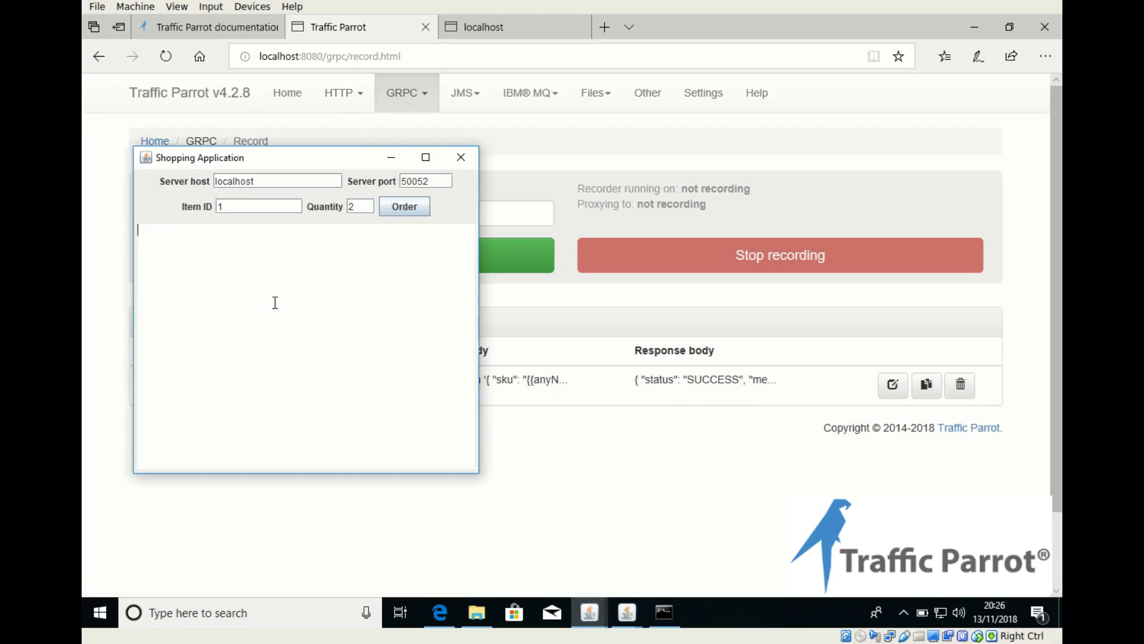
click(416, 207)
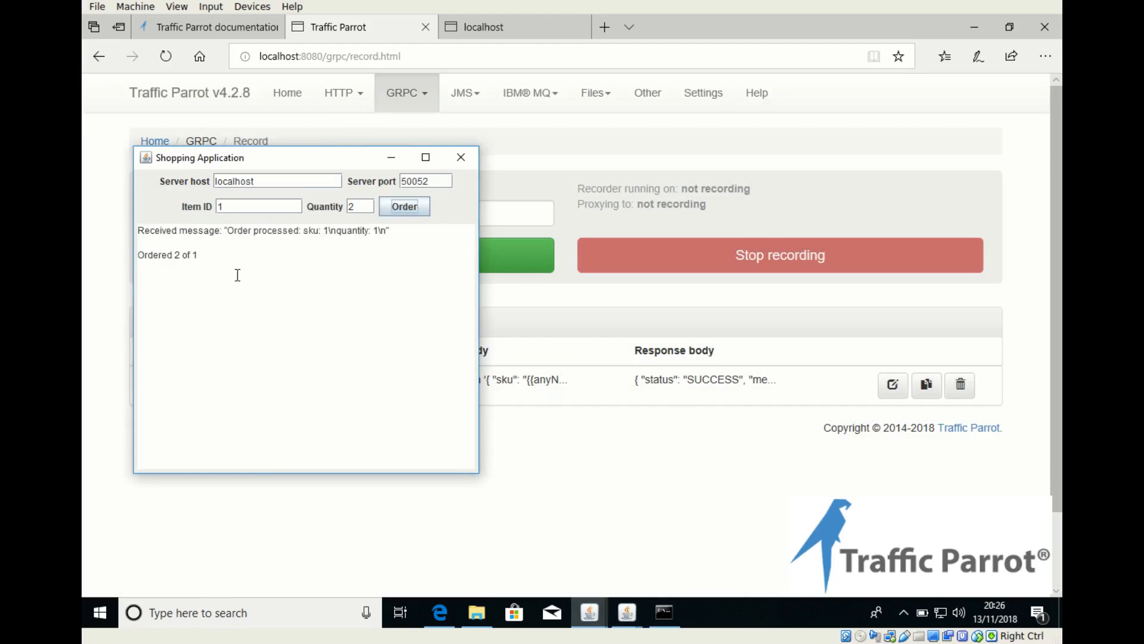
Step: Order item 1 with quantity 3 in the Shopping Application and compare the received message with the order line
double_click(360, 207)
text(3)
click(418, 206)
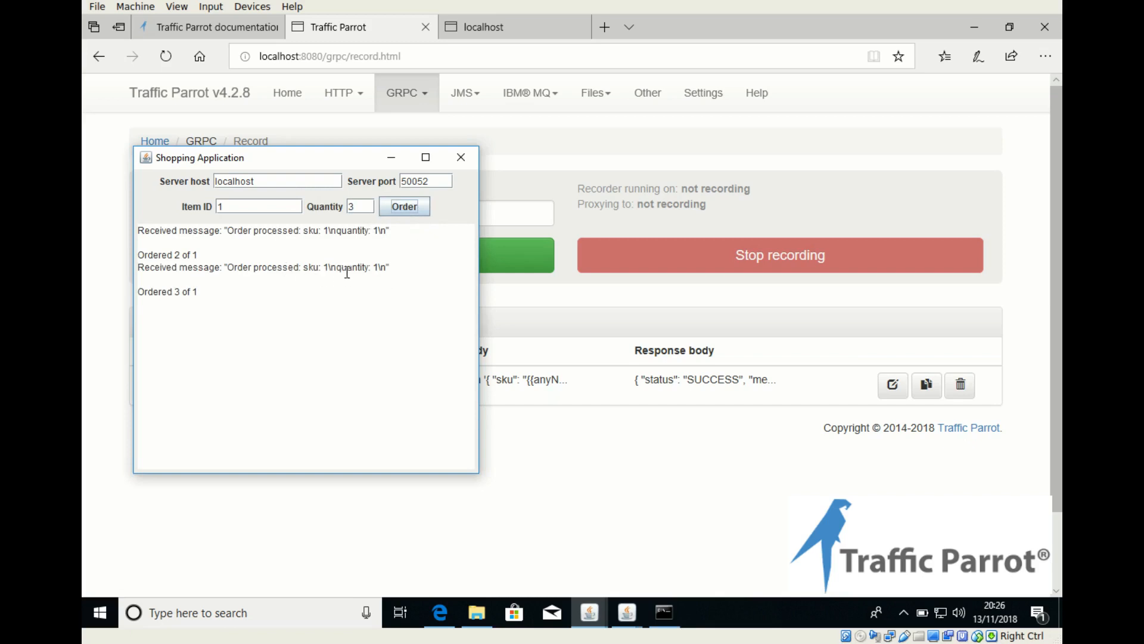
double_click(326, 266)
double_click(376, 268)
drag(205, 291, 136, 283)
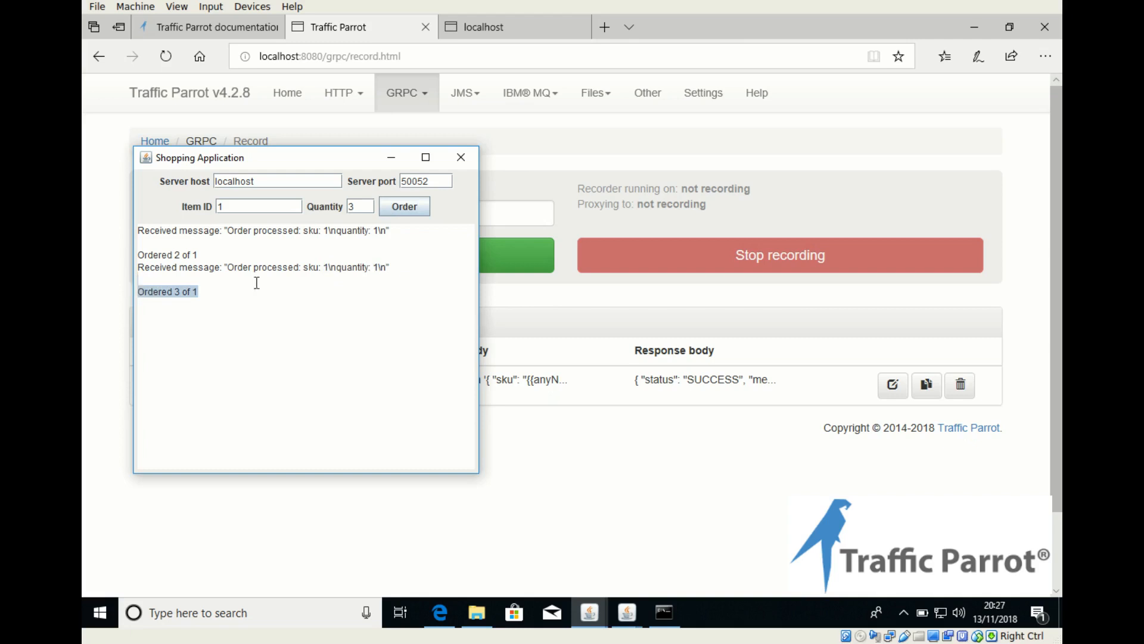
click(363, 199)
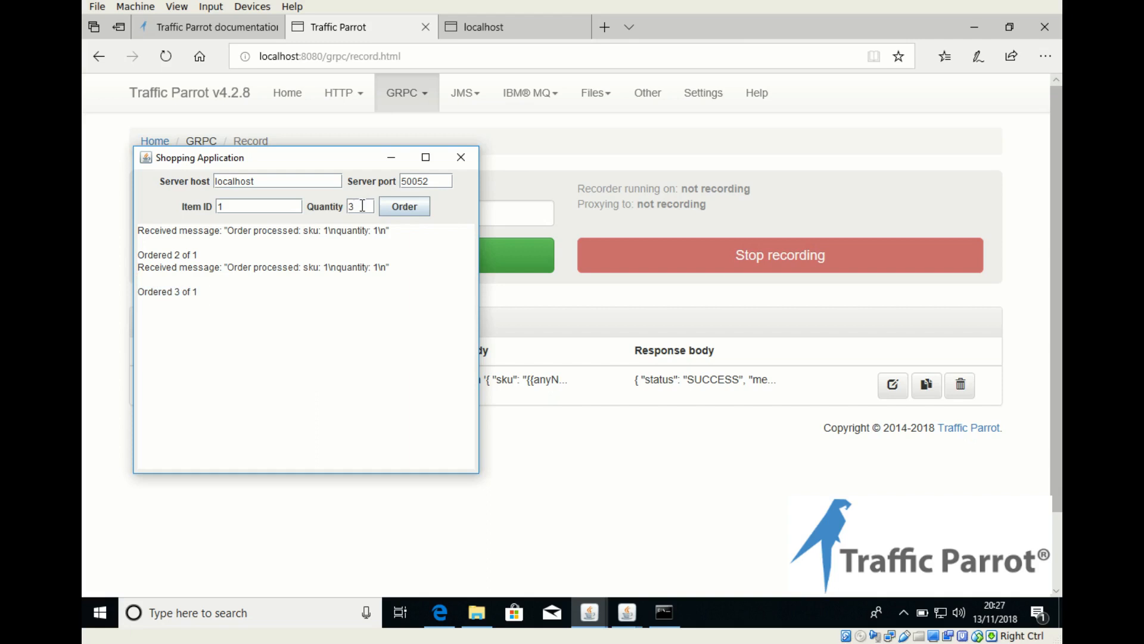
Step: Switch to Traffic Parrot, open the Order/Purchase mapping for editing and examine its response body
click(356, 31)
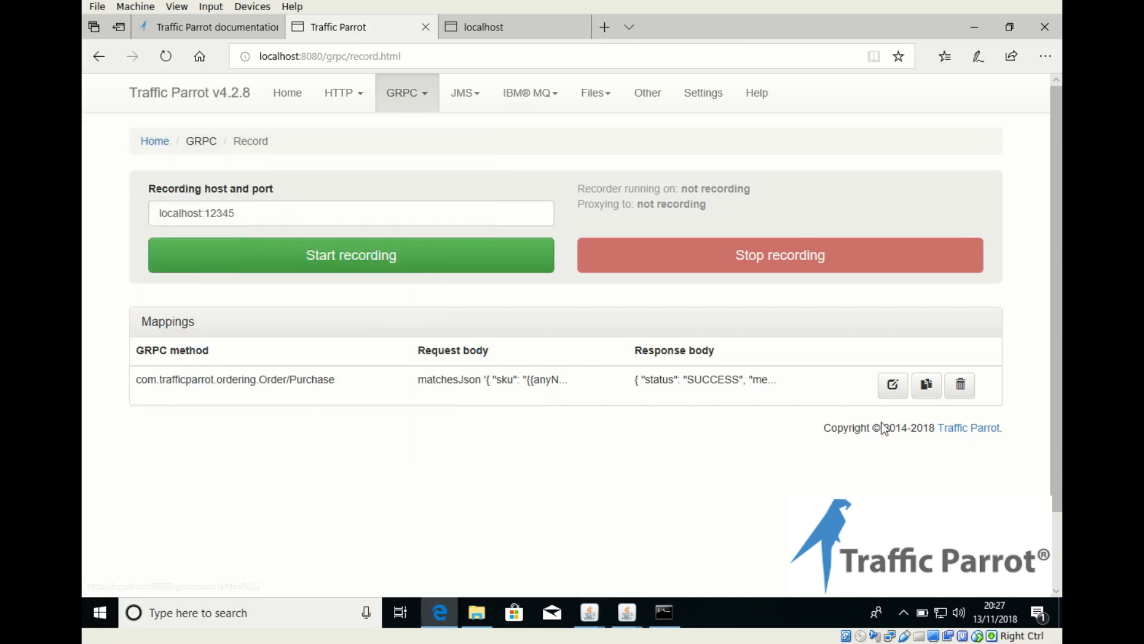
click(891, 387)
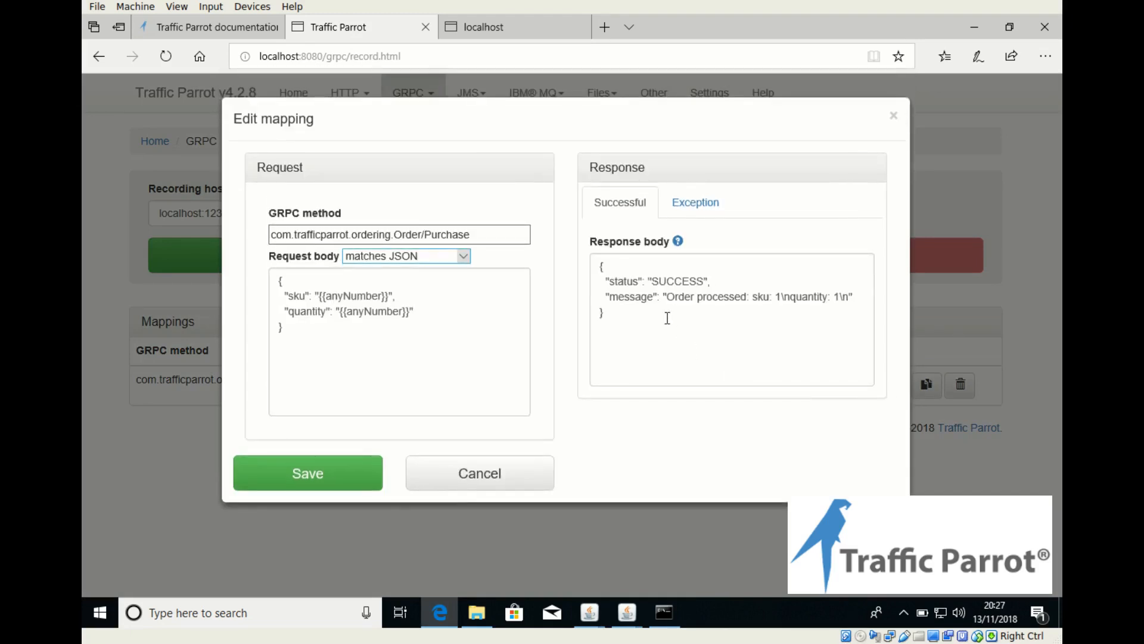
drag(667, 318, 582, 261)
click(756, 355)
Step: Open the Extend page of the Traffic Parrot documentation and look through the response helpers
click(202, 27)
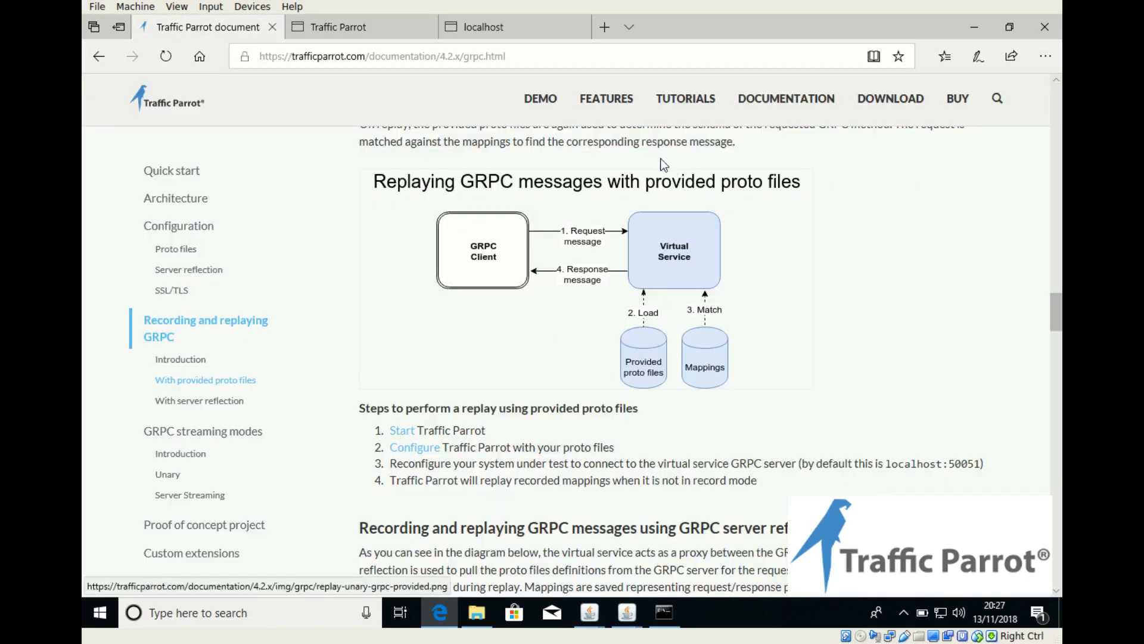
click(786, 98)
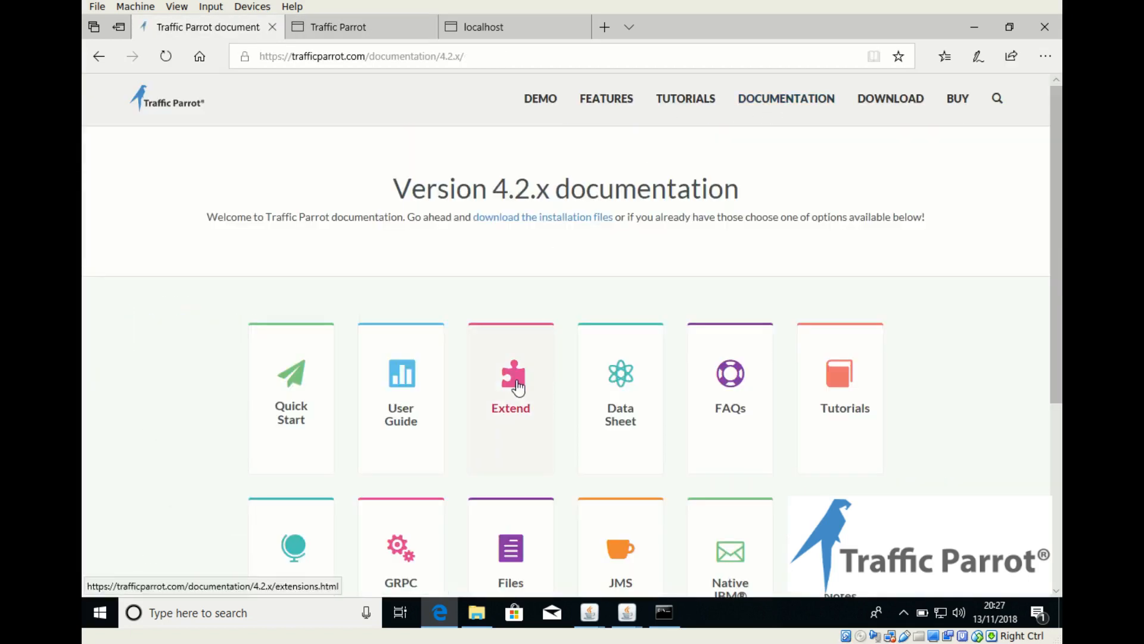
click(545, 333)
scroll(517, 386, down, 8)
scroll(517, 387, down, 20)
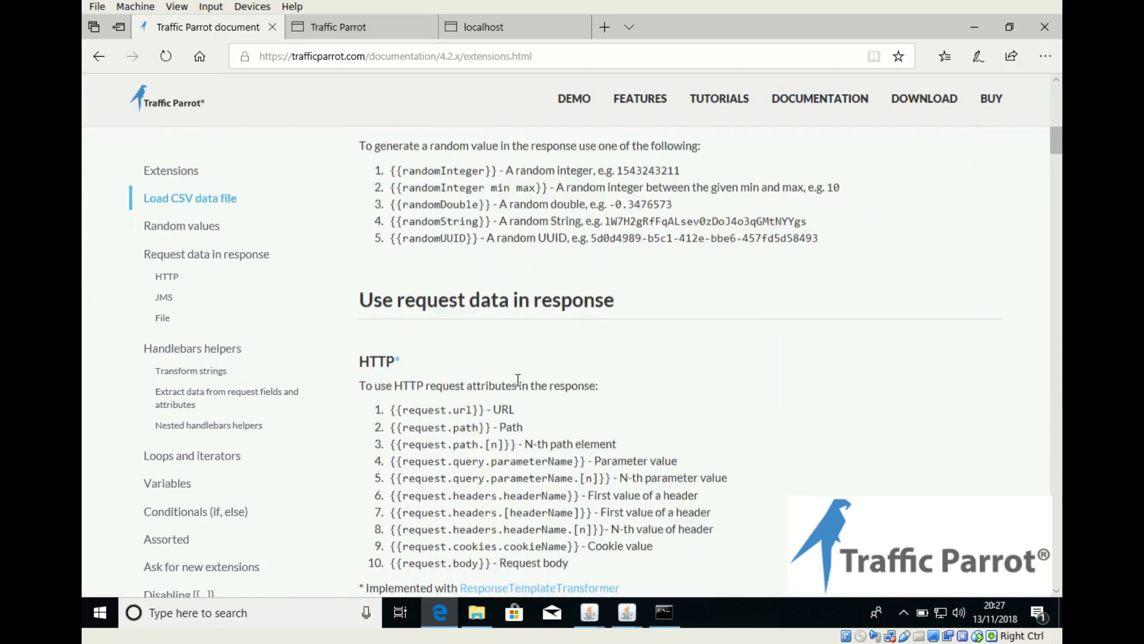
Step: Search the Extend page for "jsonPath" and read the helper's syntax and example
key(ctrl+f)
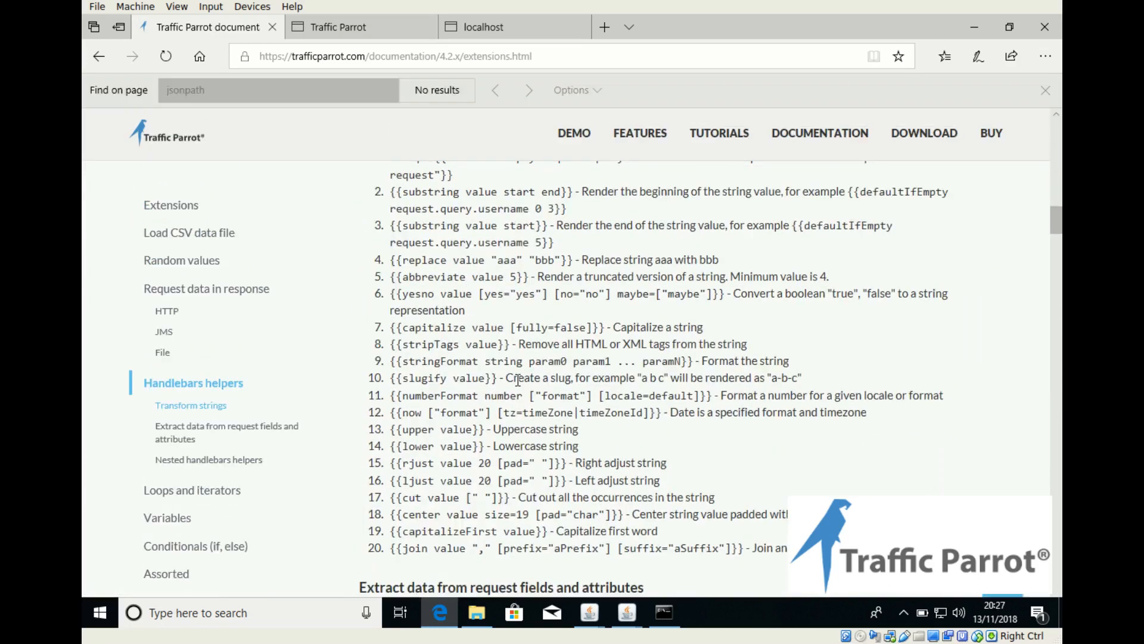
text(jsonPath)
key(Return)
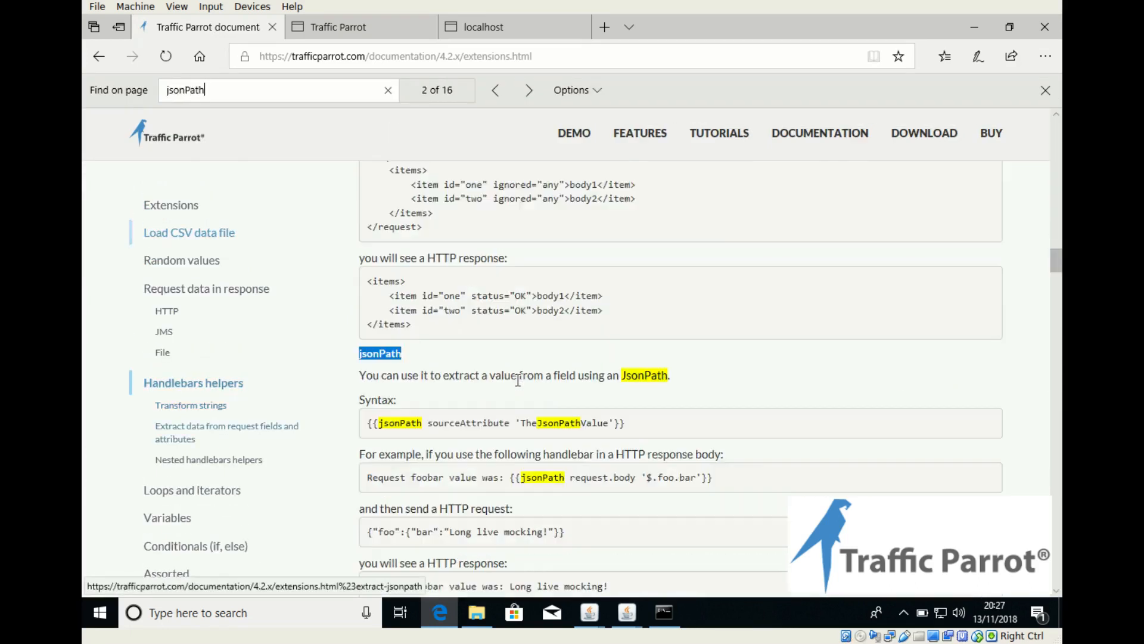
key(Escape)
click(443, 391)
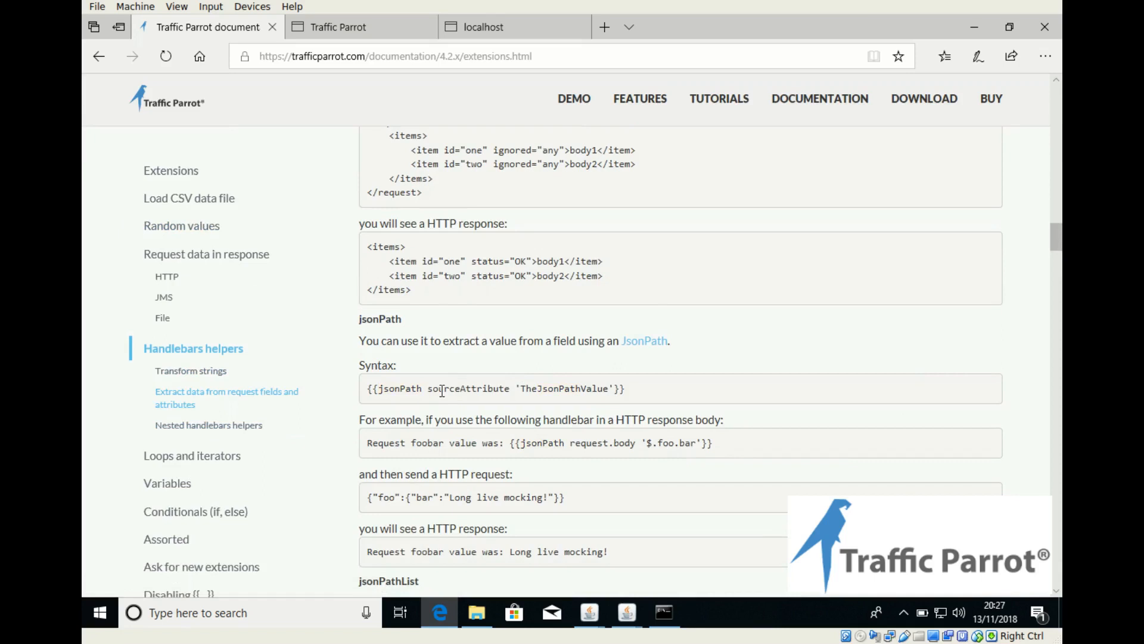
Step: In the mapping's response message, replace the quantity value with {{jsonPath request.body '$.quantity'}}
click(338, 28)
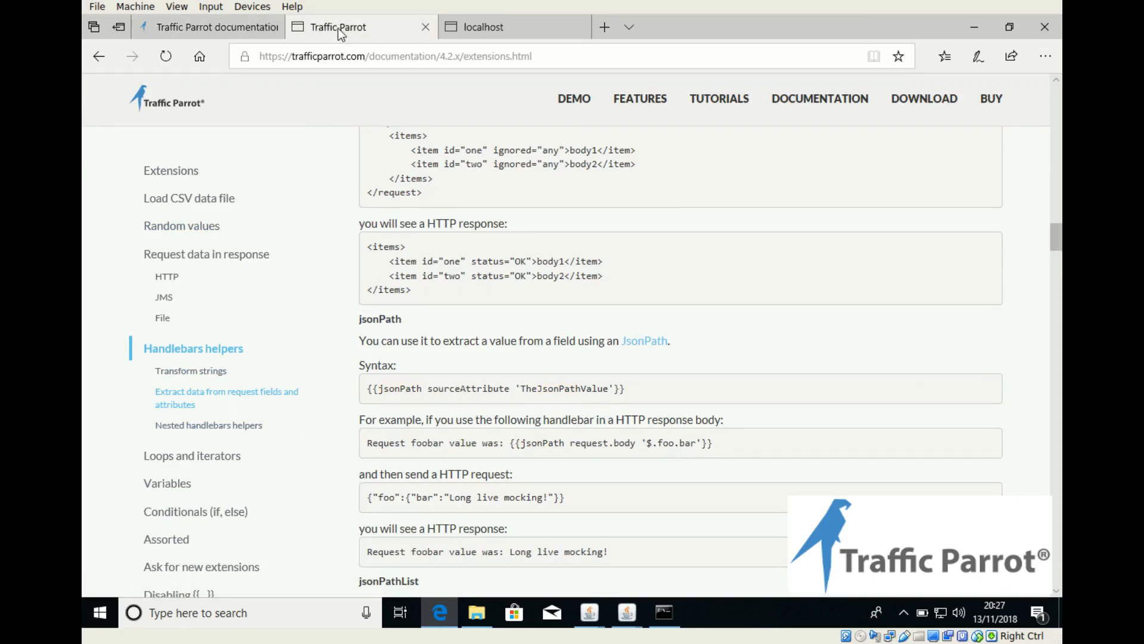
click(842, 296)
text({}}\n)
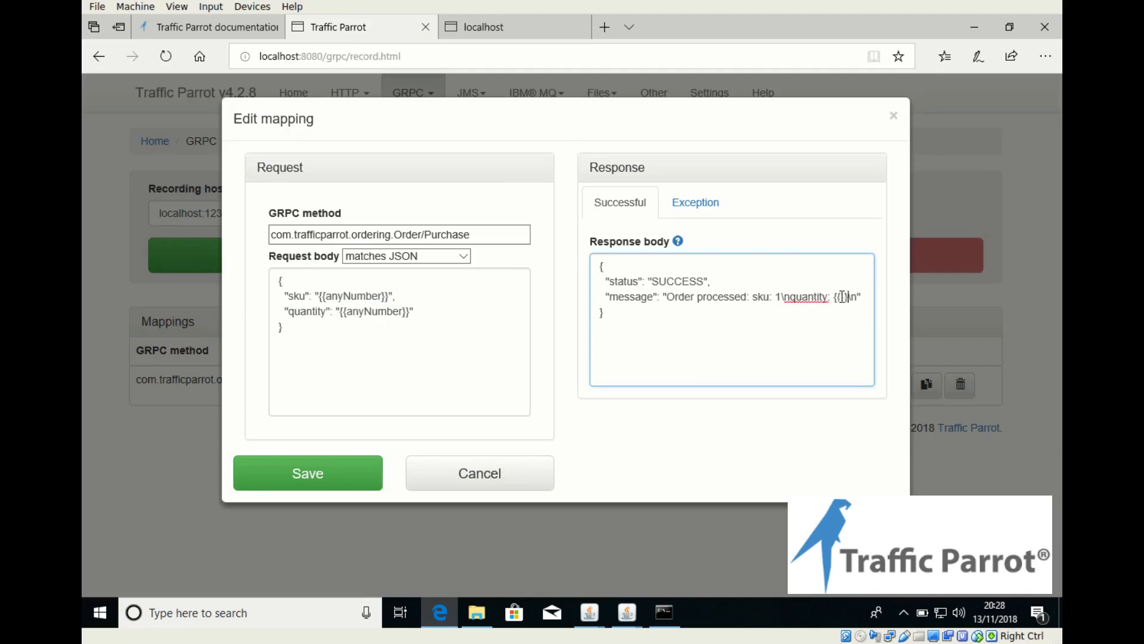
text(jsonPtah)
key(BackSpace)
key(BackSpace)
key(BackSpace)
key(BackSpace)
text(ath request.body )
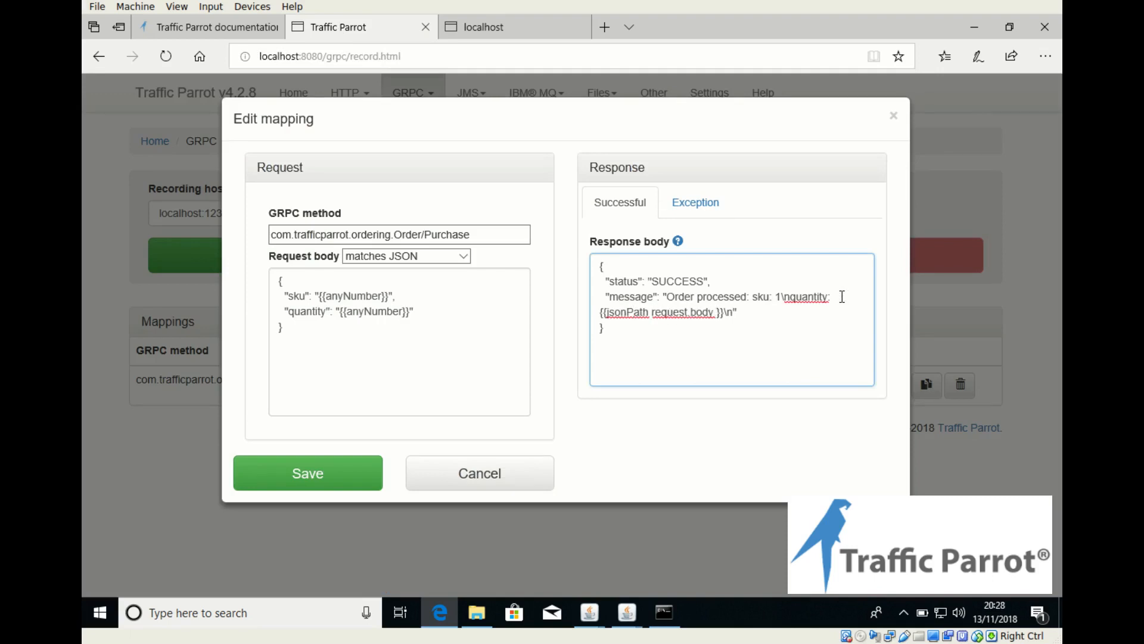
text($)
text($.)
text(')
text(quantity)
Step: Copy the quantity's jsonPath expression and replace the sku value in the response message with it
key(ctrl+shift+Left)
key(ctrl+shift+Left)
key(ctrl+shift+Left)
key(ctrl+shift+Left)
key(ctrl+shift+Left)
key(ctrl+shift+Left)
key(ctrl+c)
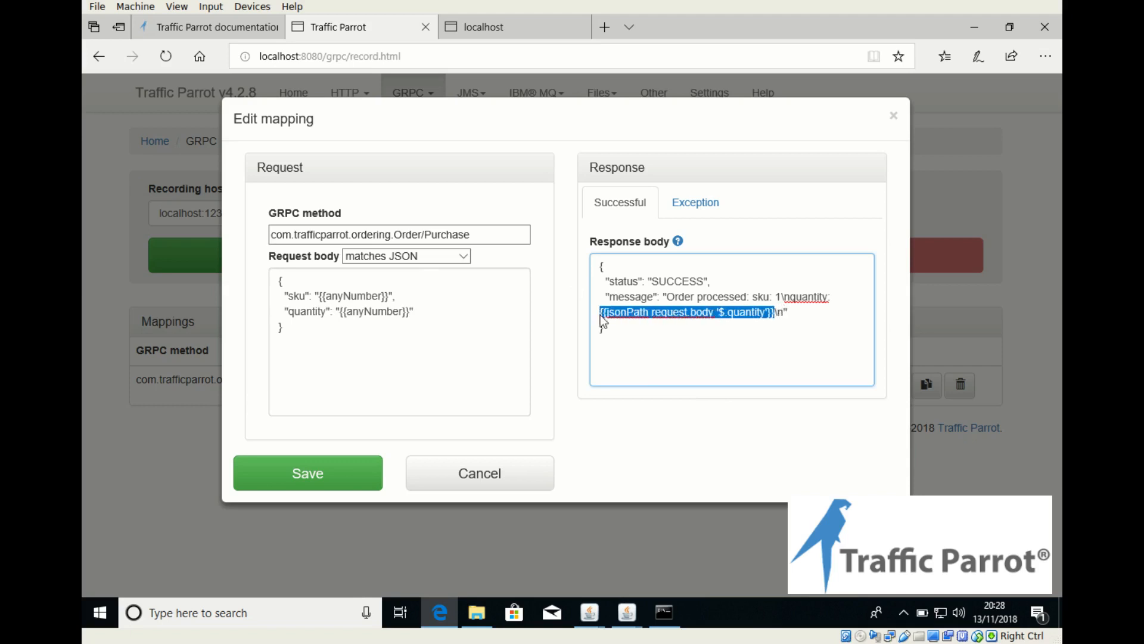
click(781, 295)
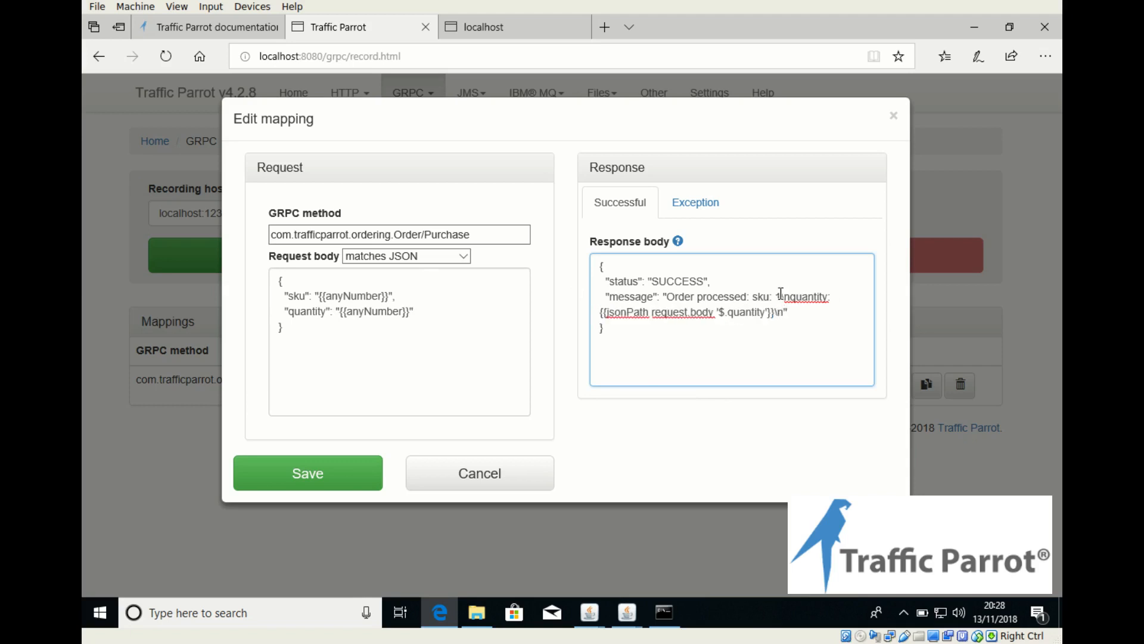
key(BackSpace)
key(ctrl+v)
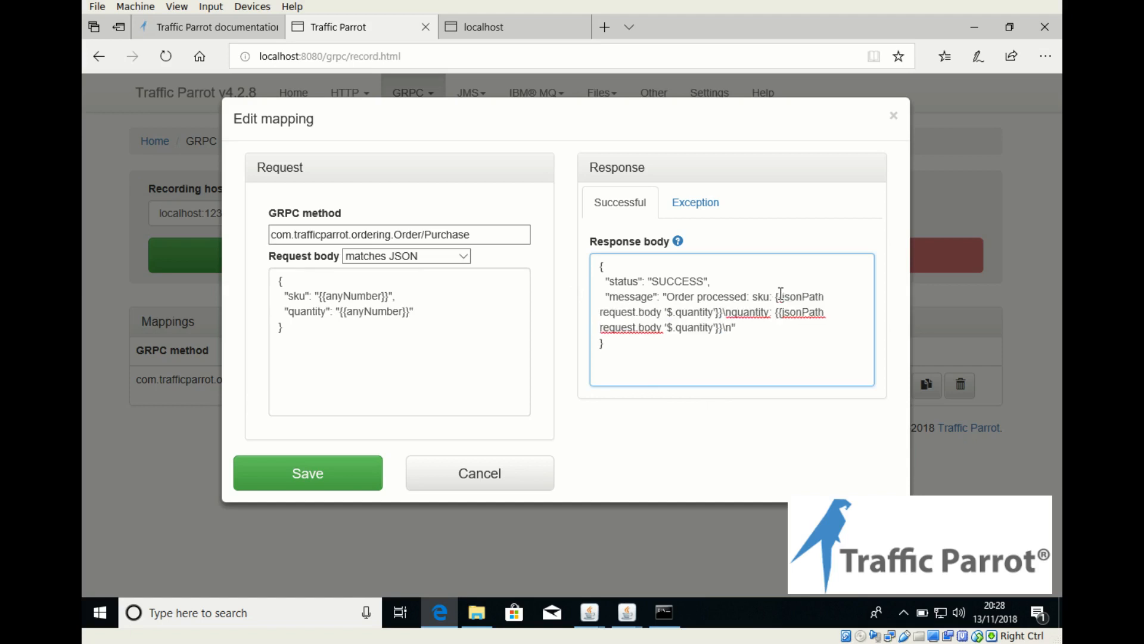
Step: Change the sku expression's path to $.sku, with a space instead of \n before quantity, and save the mapping
key(BackSpace)
key(BackSpace)
key(BackSpace)
key(BackSpace)
key(BackSpace)
key(BackSpace)
key(BackSpace)
key(BackSpace)
key(BackSpace)
key(BackSpace)
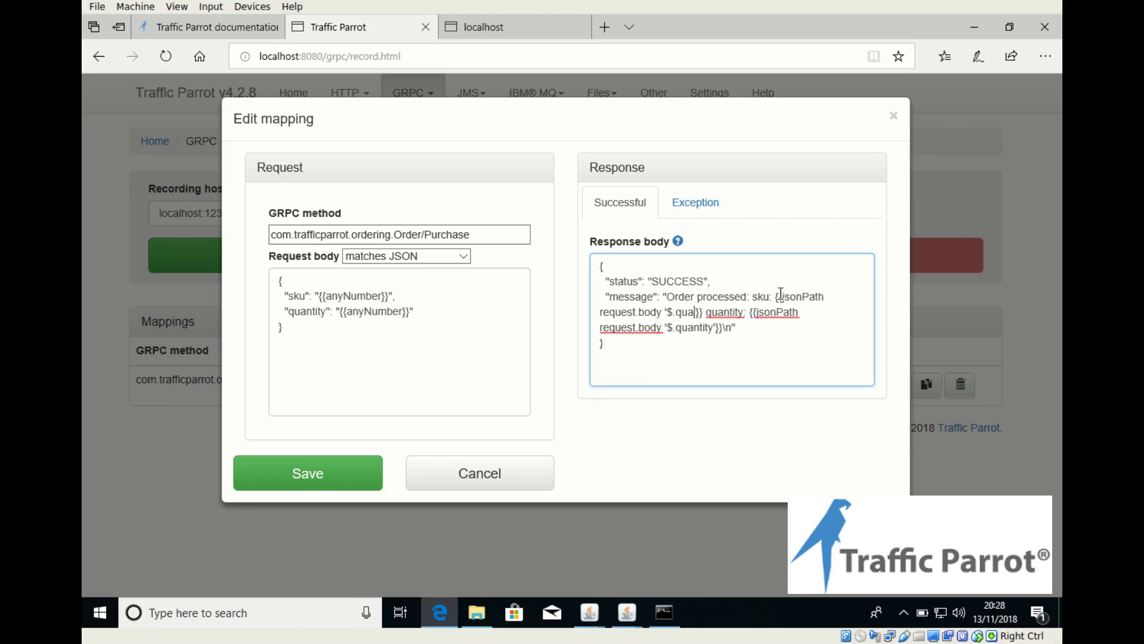
text(sku)
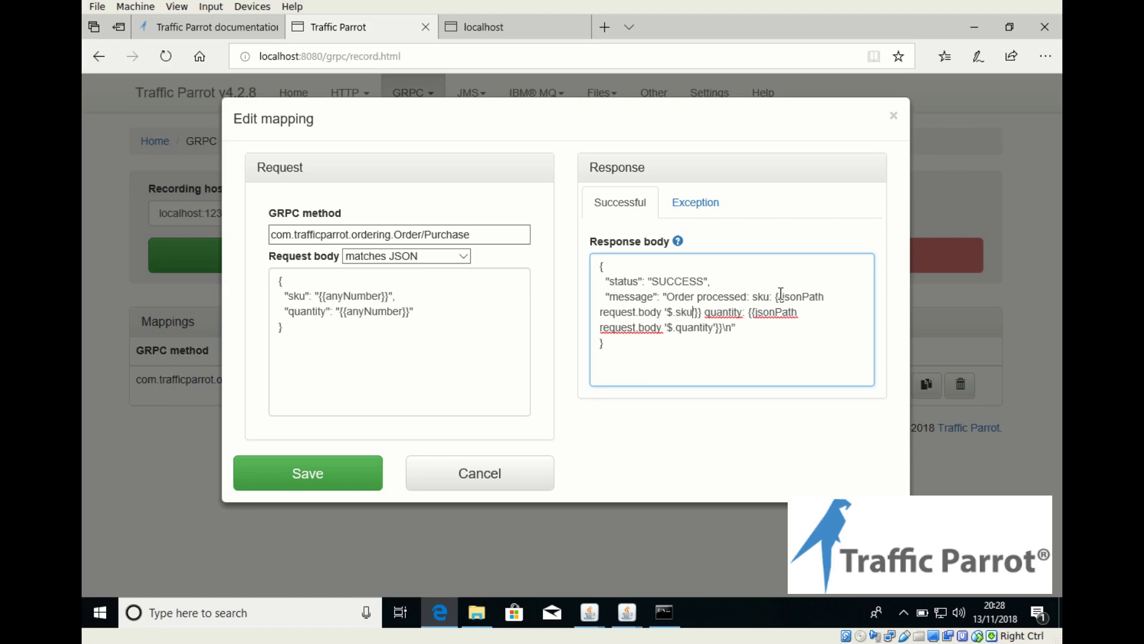
click(332, 475)
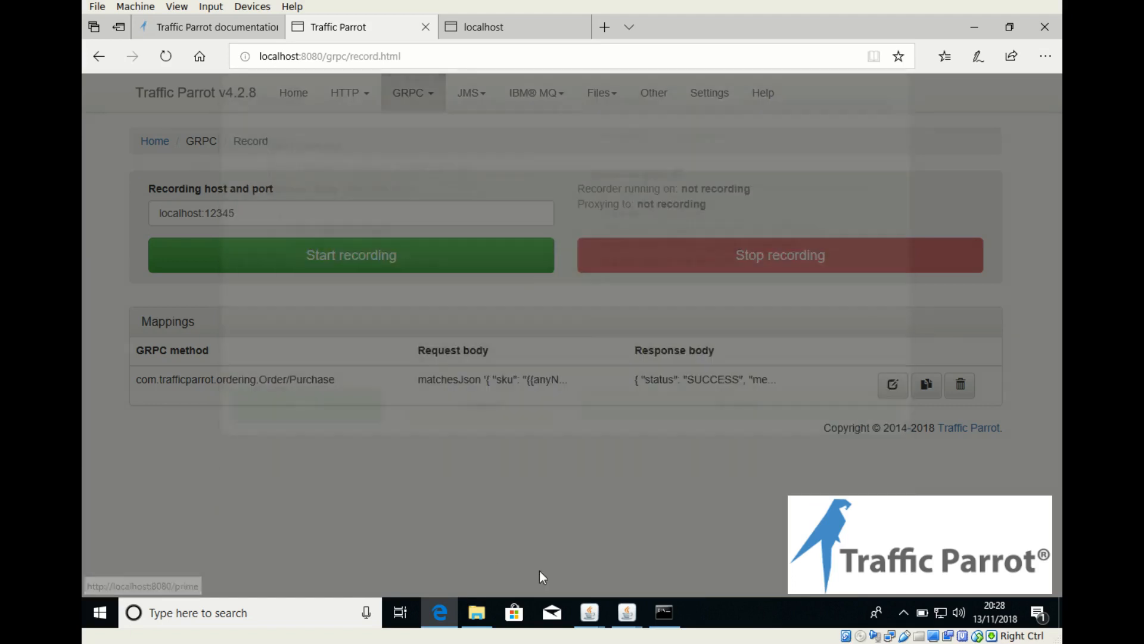
Step: Switch to the Shopping Application and order item 1 with quantity 3 again
mouse_move(587, 619)
click(635, 553)
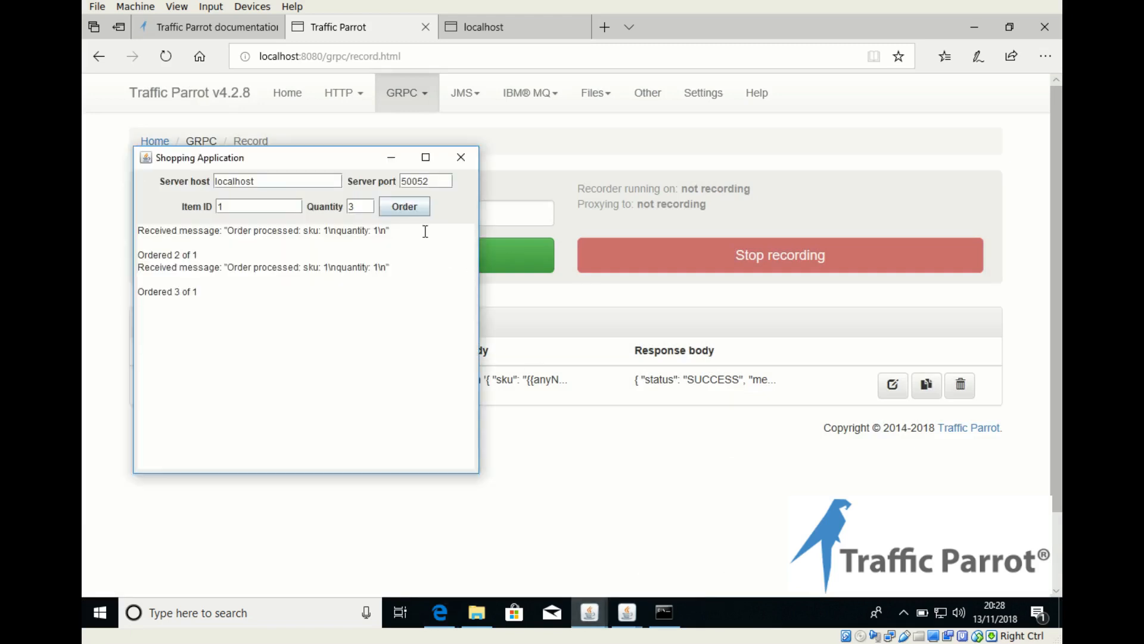
click(397, 205)
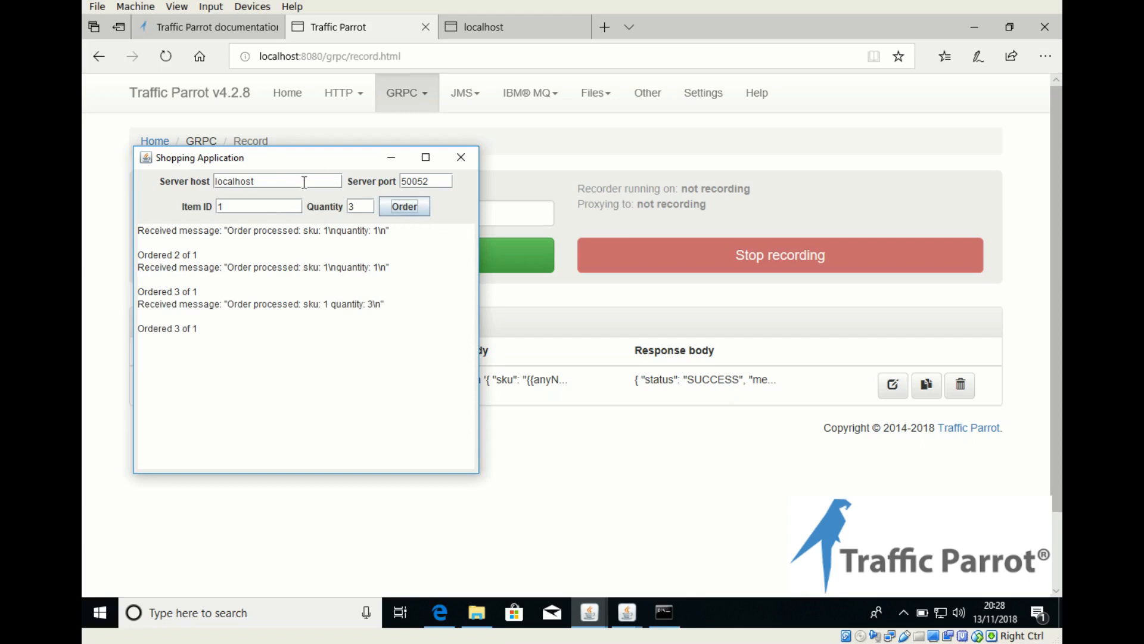
Step: Order item 122222 with quantity 3 and check the received order message
text(22222)
click(400, 213)
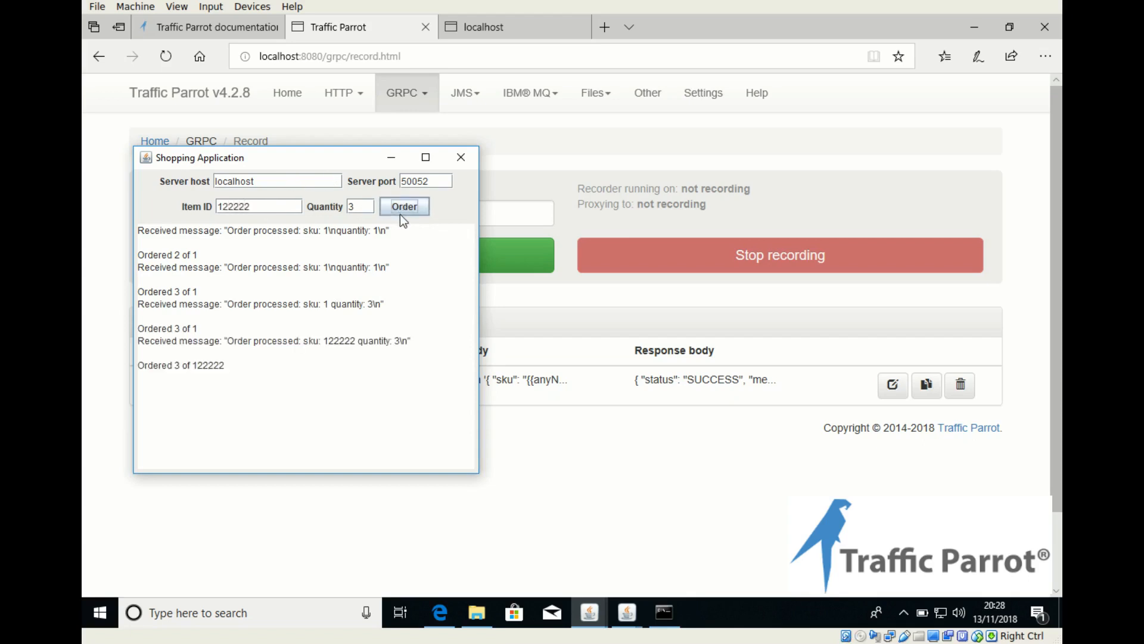
drag(227, 340, 410, 340)
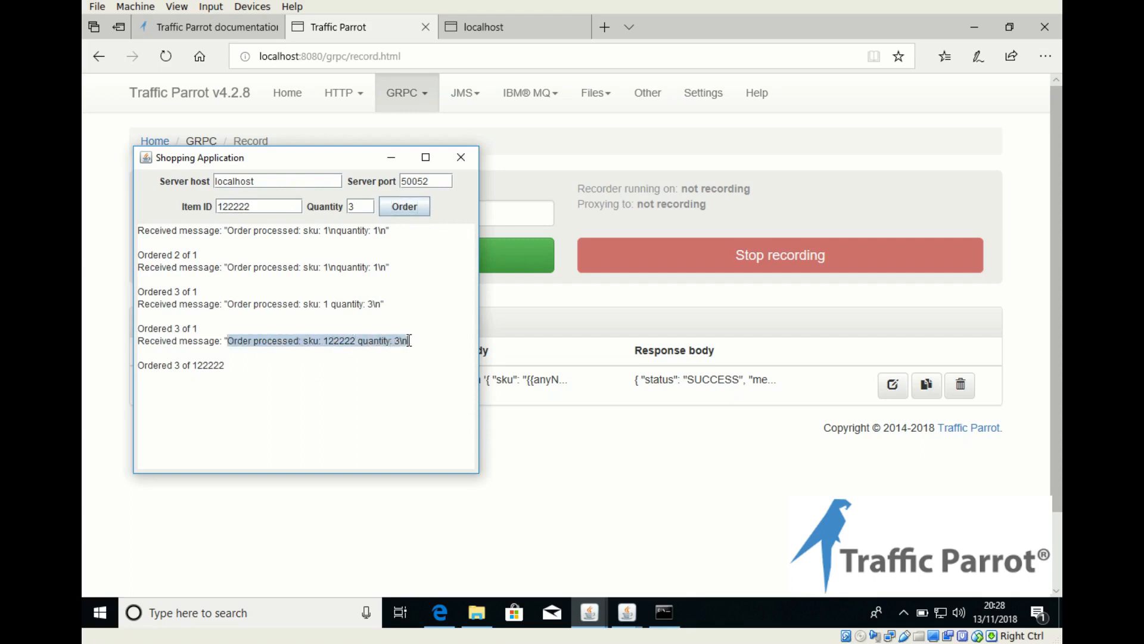
click(410, 340)
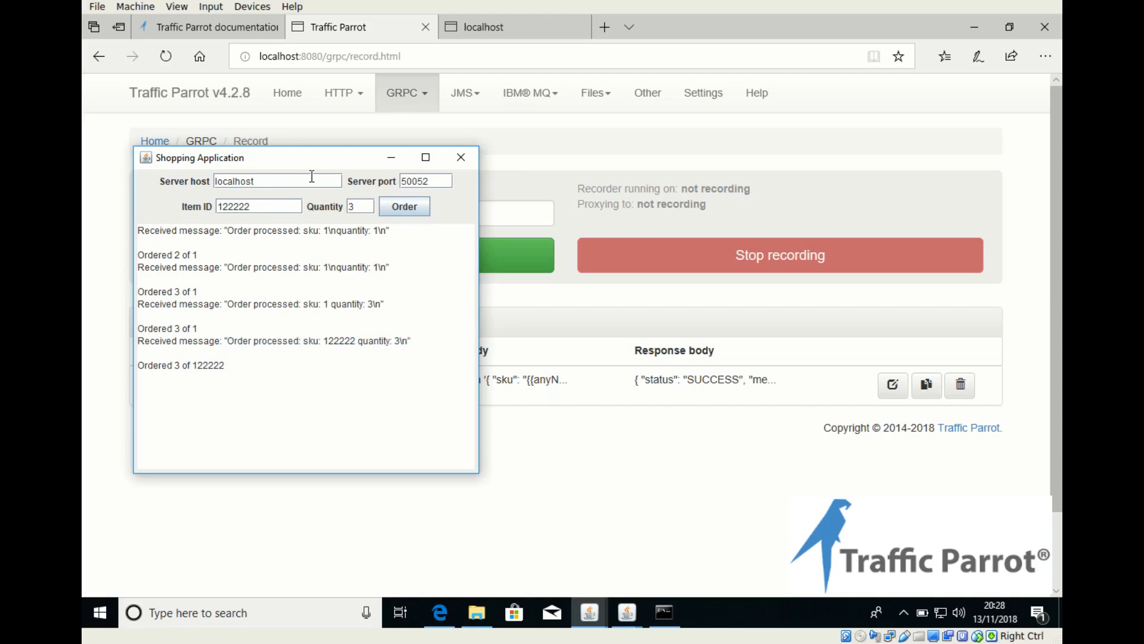
Step: Return to the GRPC documentation page and review the section on recording and replaying messages using provided proto files
click(201, 27)
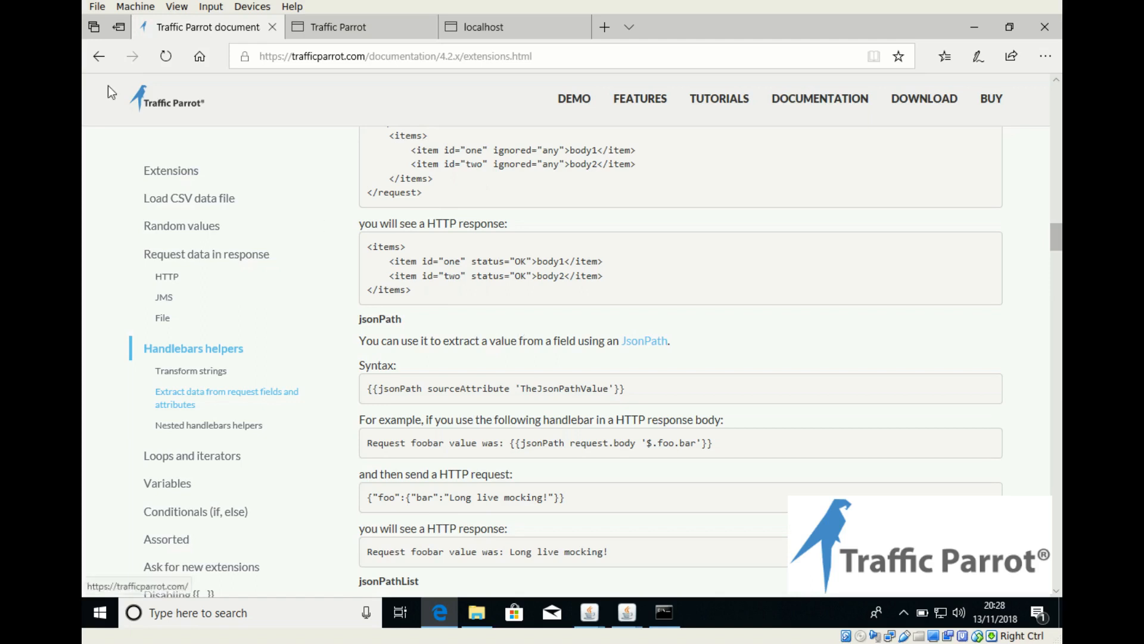
click(100, 59)
click(100, 59)
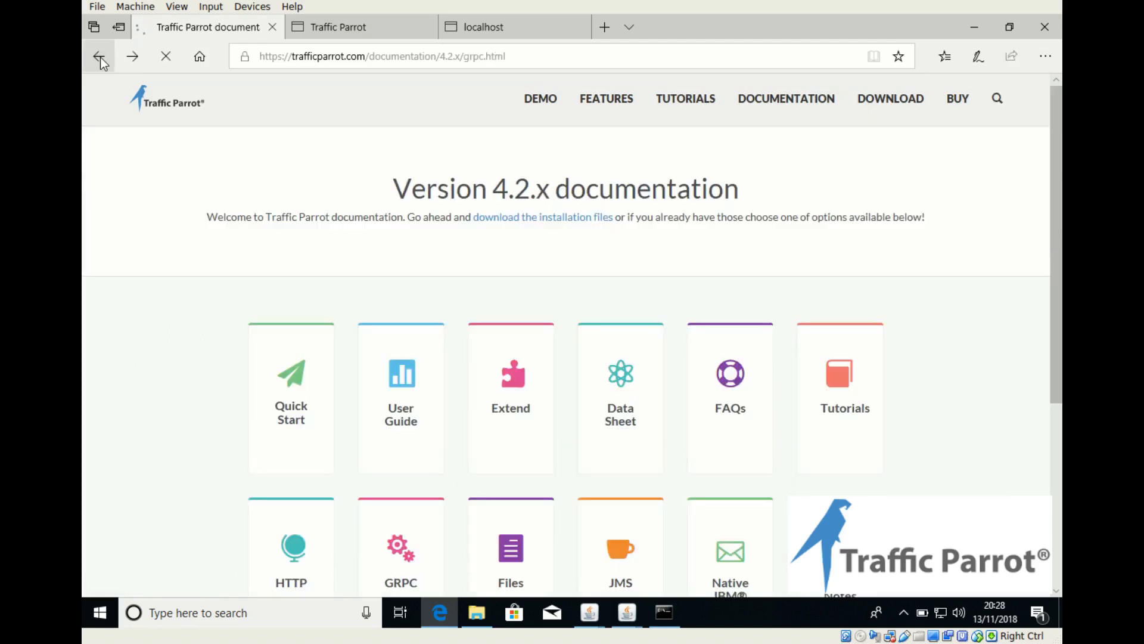
scroll(629, 346, up, 10)
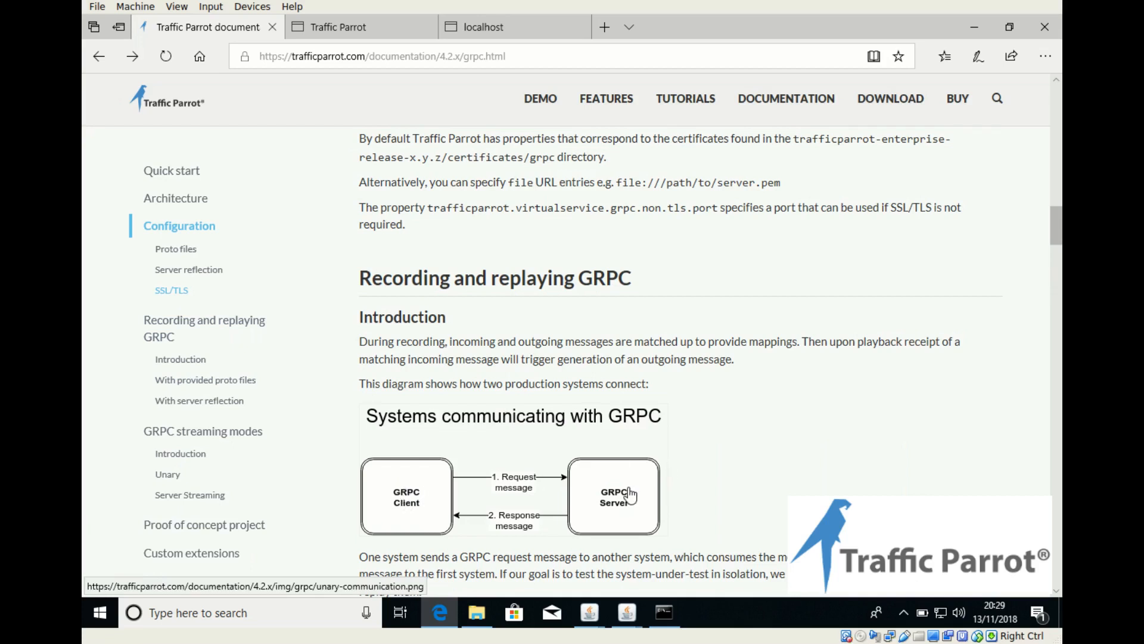
scroll(684, 498, up, 1)
scroll(683, 497, down, 6)
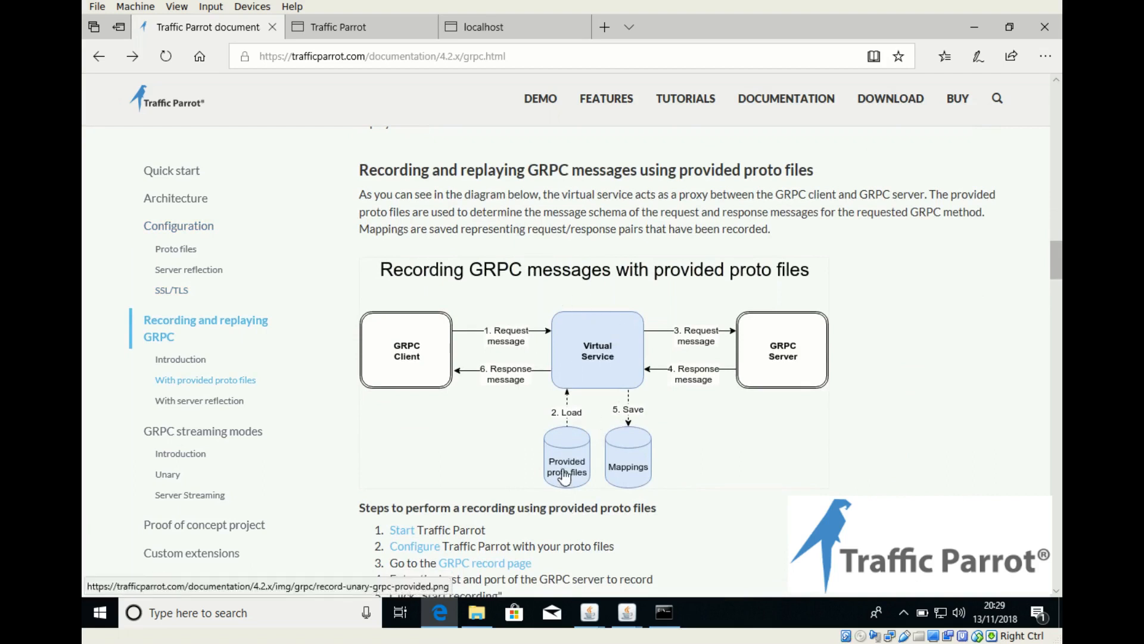
scroll(655, 459, down, 8)
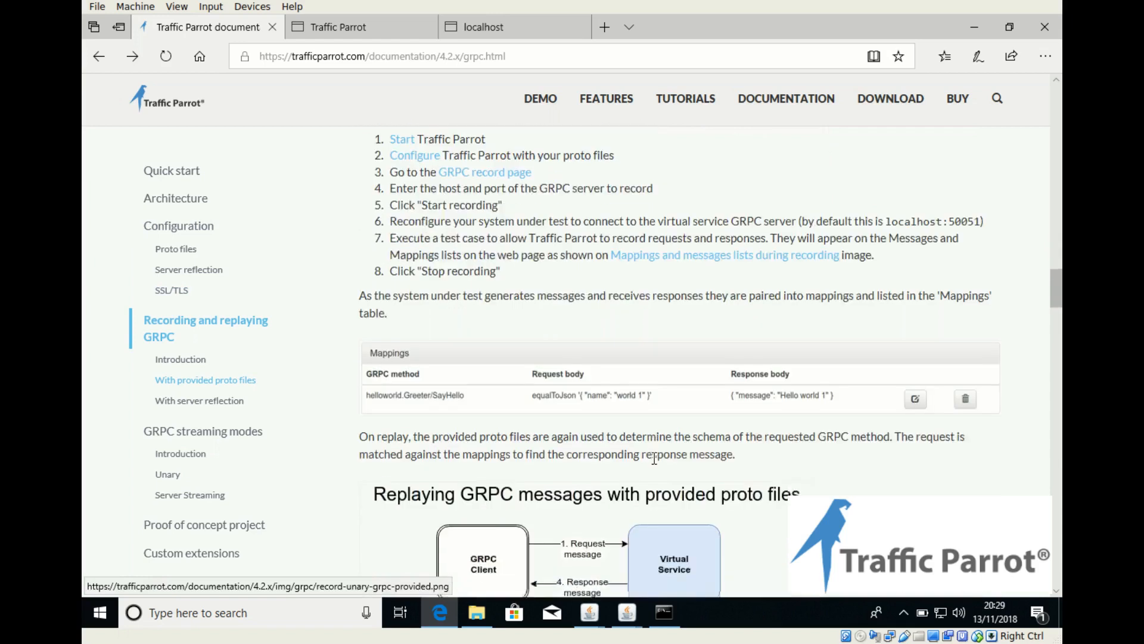